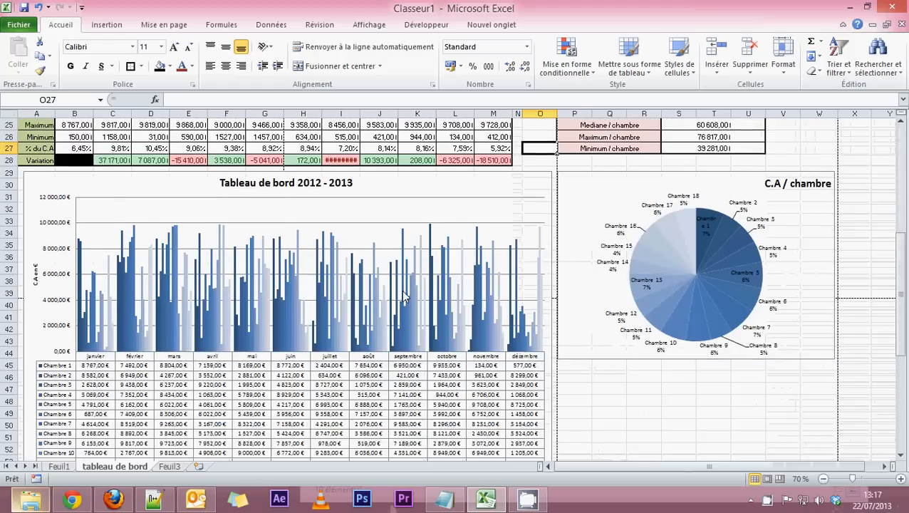
# Step: Examine how the dashboard sheet splits across printed pages in Page Layout view and return to Normal view
pyautogui.scroll(15, 410, 289)
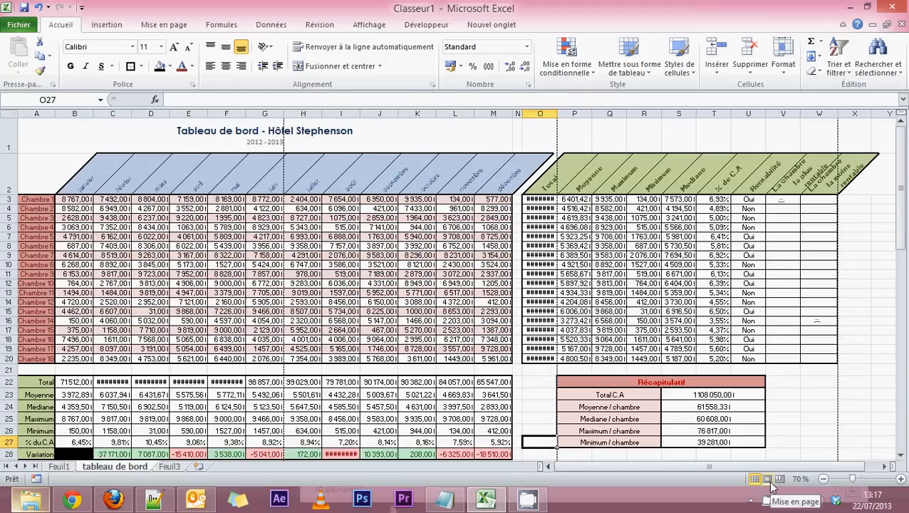
pyautogui.click(768, 481)
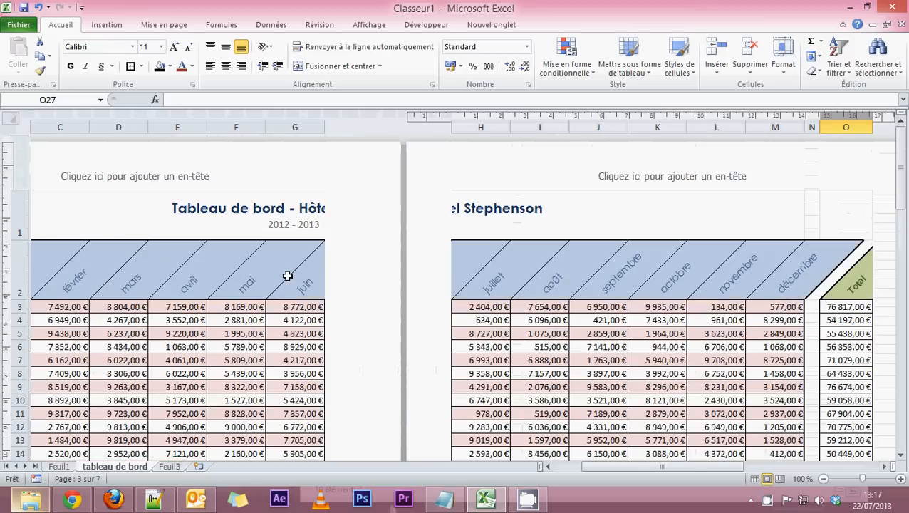
pyautogui.scroll(-20, 287, 276)
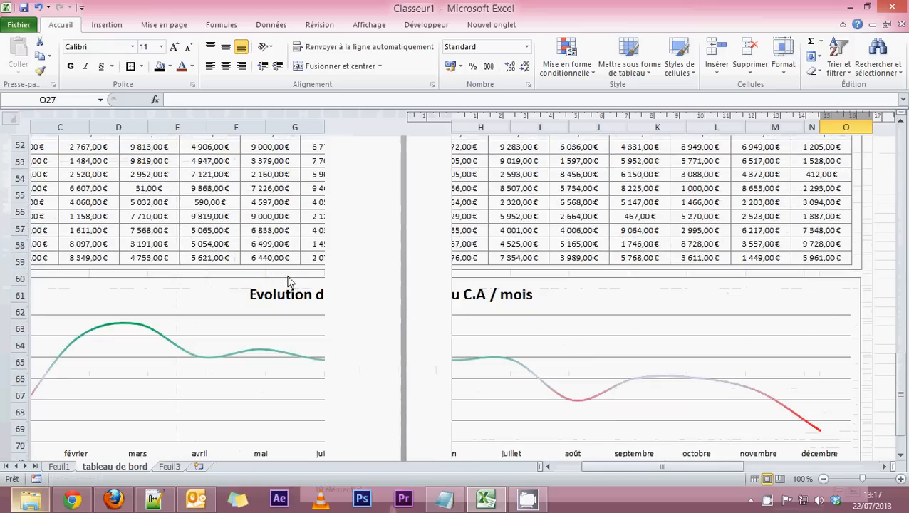
pyautogui.scroll(-10, 289, 282)
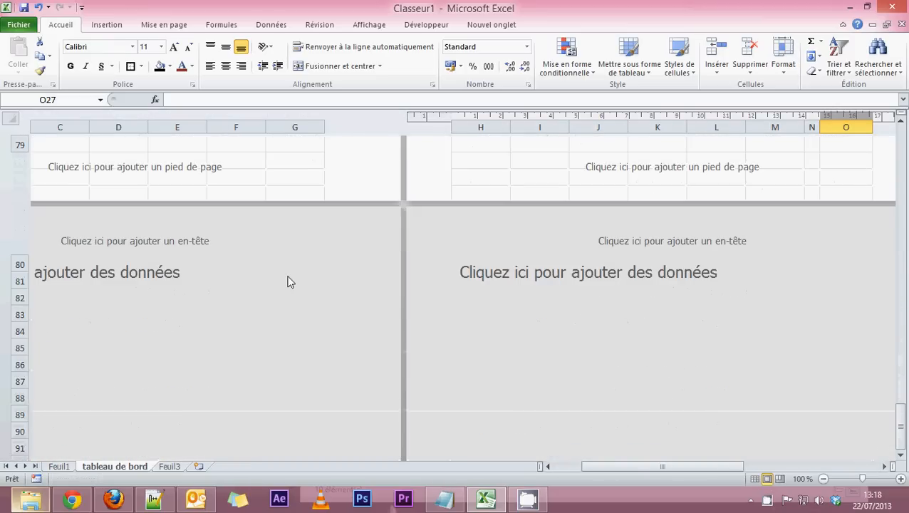
pyautogui.scroll(20, 289, 281)
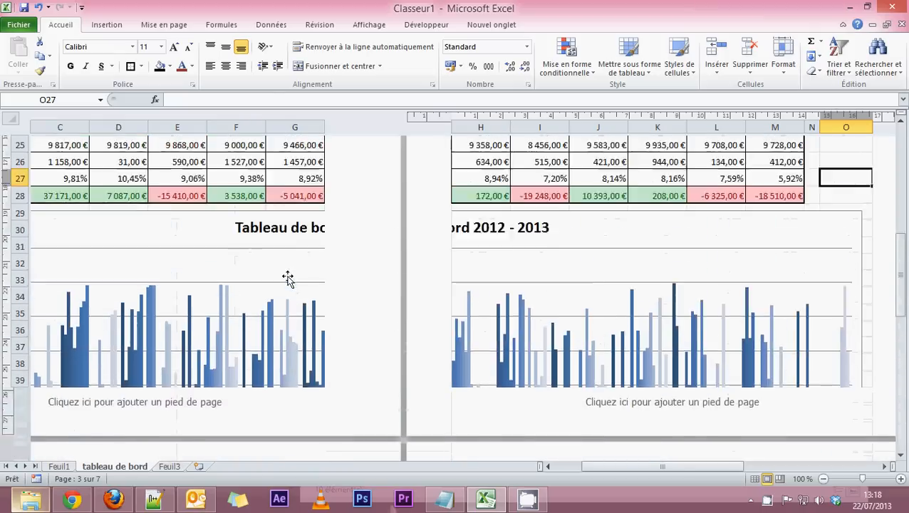
pyautogui.scroll(10, 287, 278)
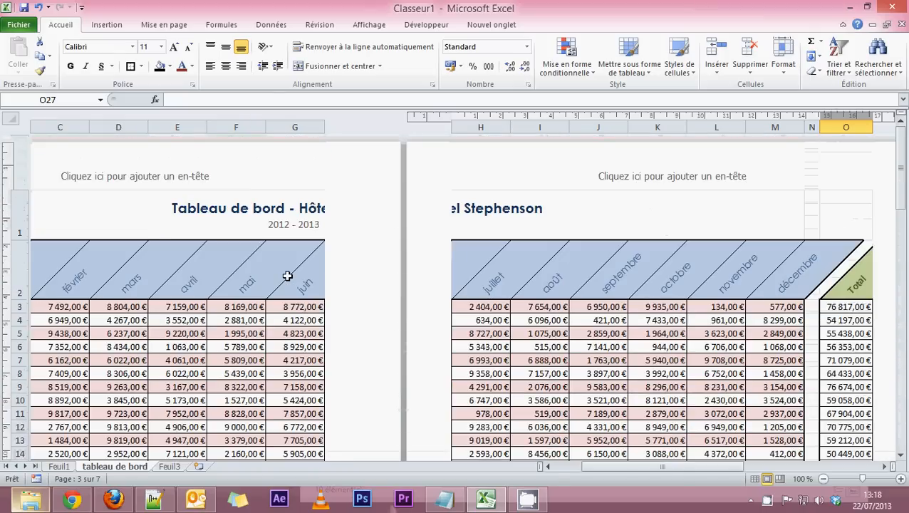
pyautogui.click(755, 479)
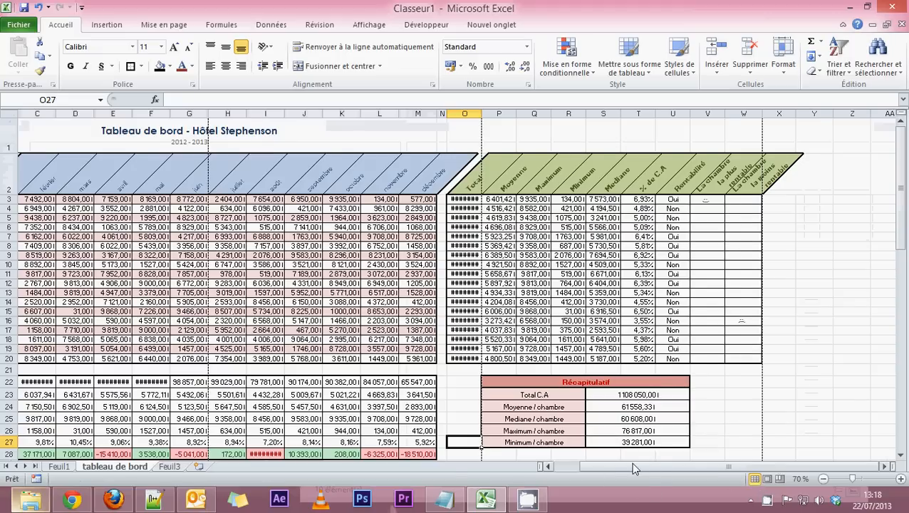
pyautogui.moveTo(632, 465); pyautogui.dragTo(565, 463)
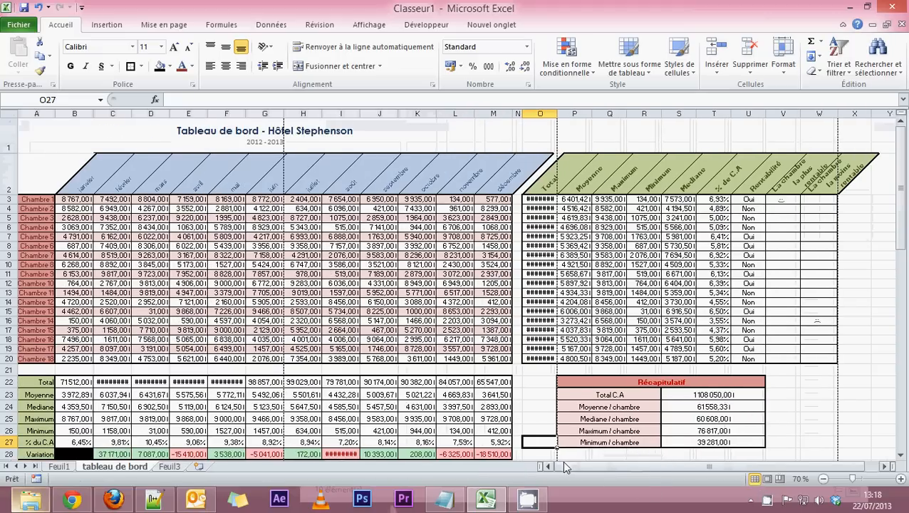
# Step: Check the dashed page breaks across the dashboard's tables and charts in Normal view
pyautogui.scroll(-3, 557, 460)
pyautogui.scroll(-11, 557, 461)
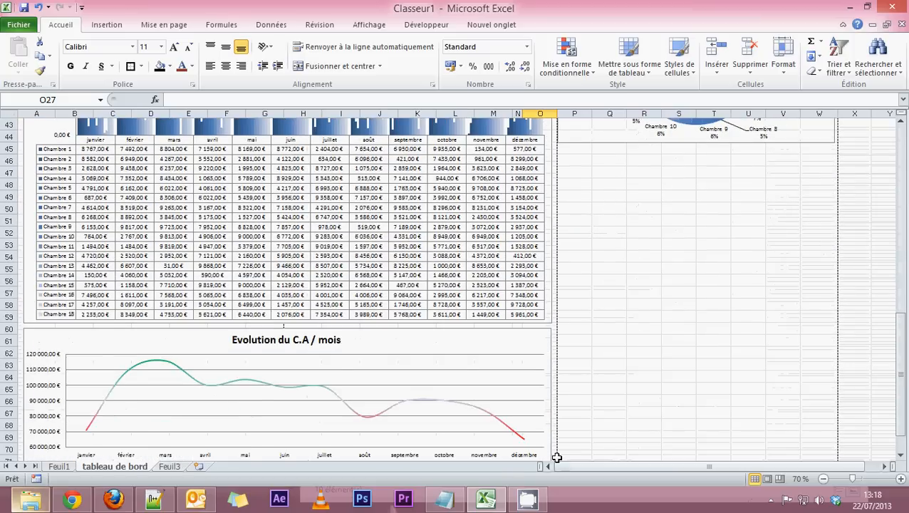
pyautogui.scroll(7, 556, 458)
pyautogui.scroll(7, 557, 457)
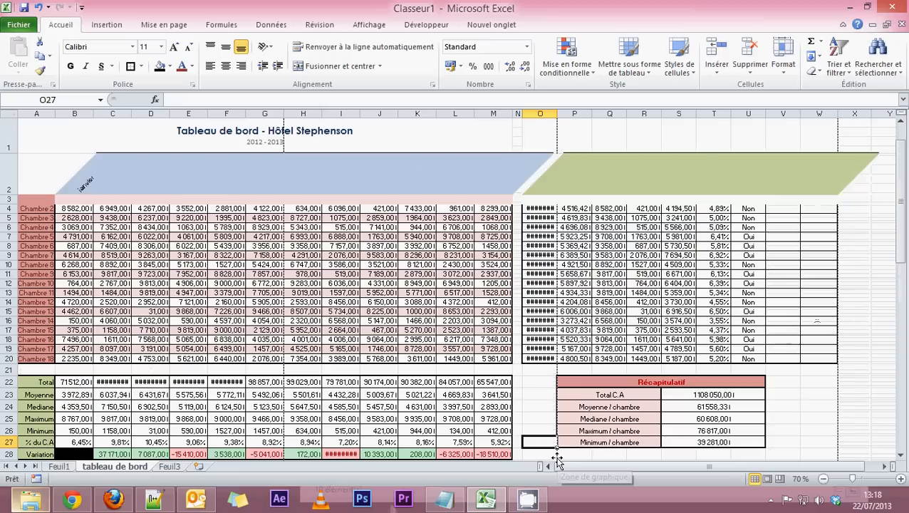
pyautogui.scroll(-1, 557, 458)
pyautogui.scroll(-2, 556, 458)
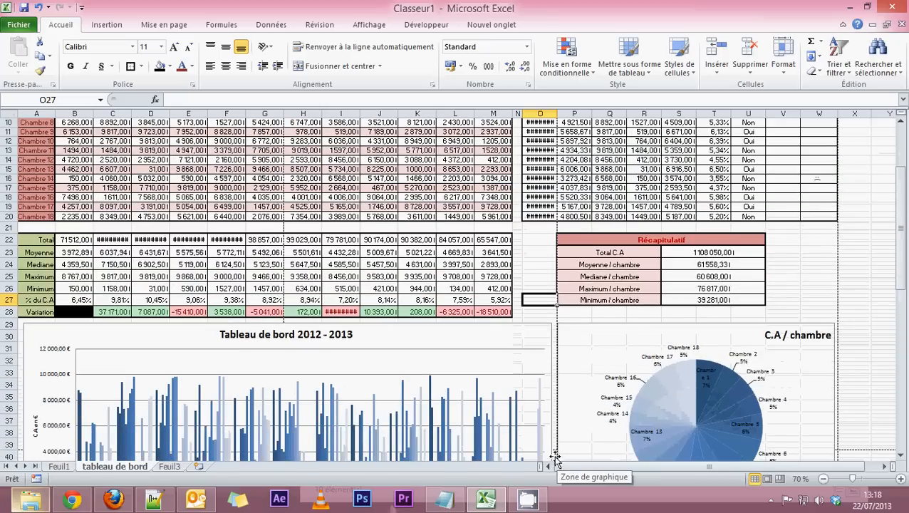
# Step: Open the print settings for the dashboard sheet and set the page orientation to landscape (Orientation Paysage)
pyautogui.click(8, 28)
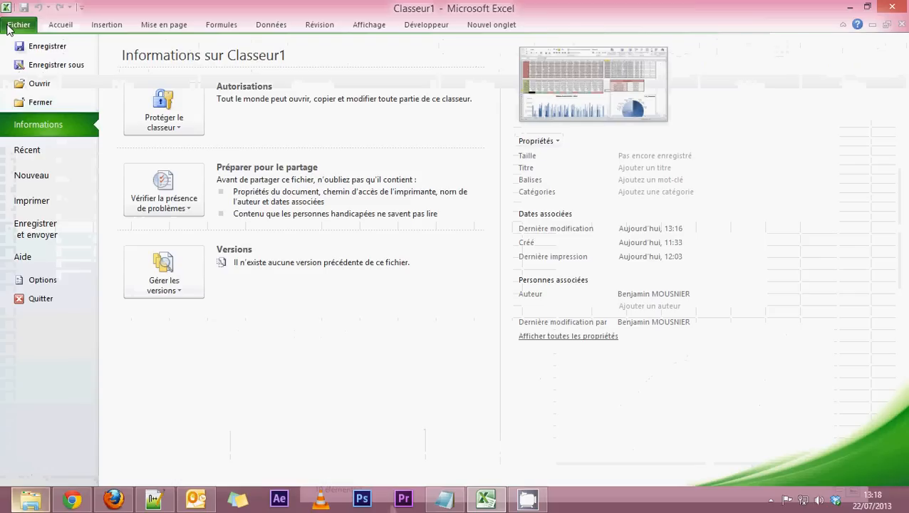
pyautogui.click(55, 200)
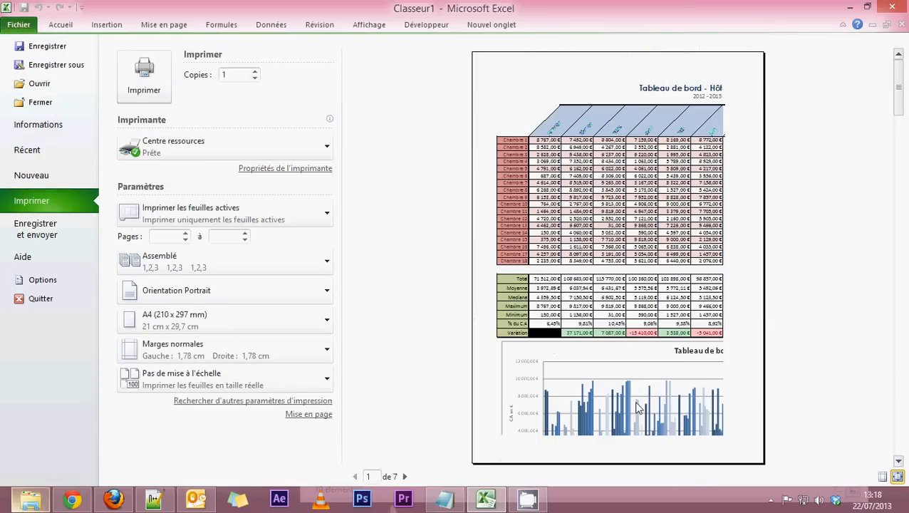
pyautogui.click(227, 302)
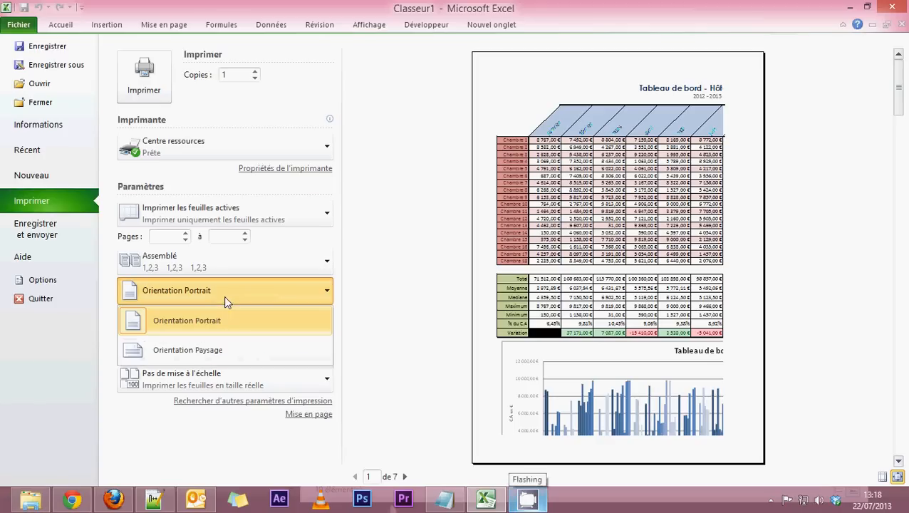
pyautogui.click(205, 350)
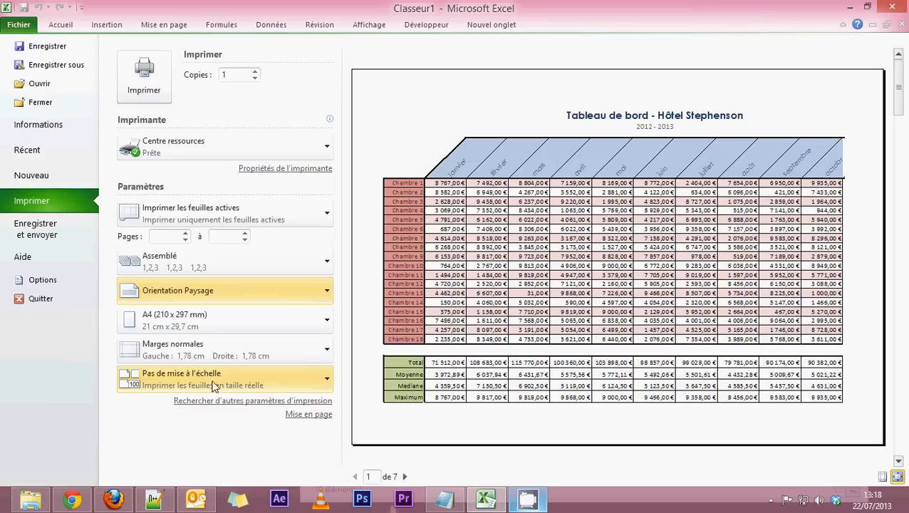
# Step: Try scaling the whole sheet to one page, and settle on fitting all columns on one page (Ajuster toutes les colonnes à une page)
pyautogui.click(176, 378)
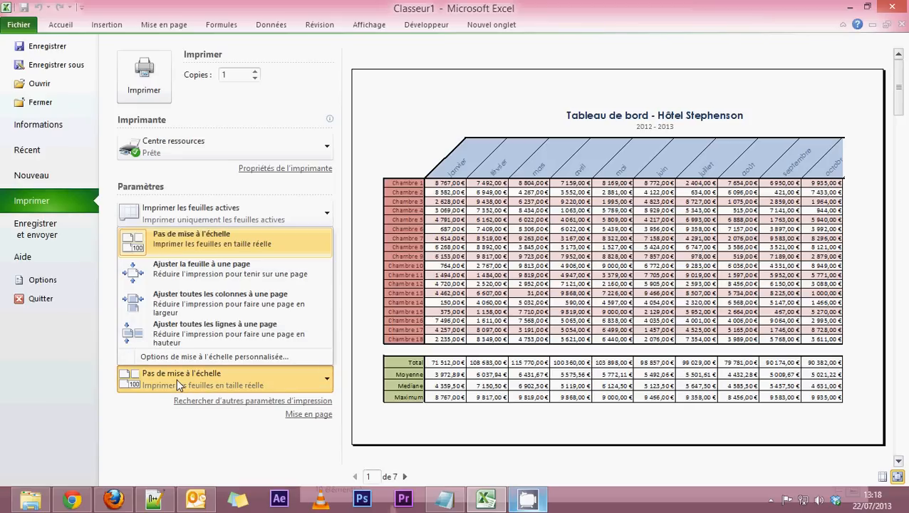
pyautogui.click(190, 271)
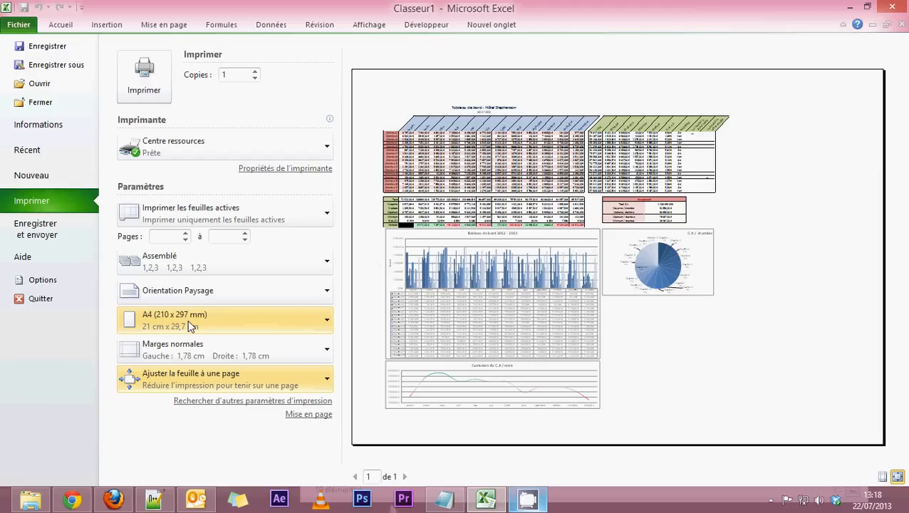
pyautogui.click(192, 381)
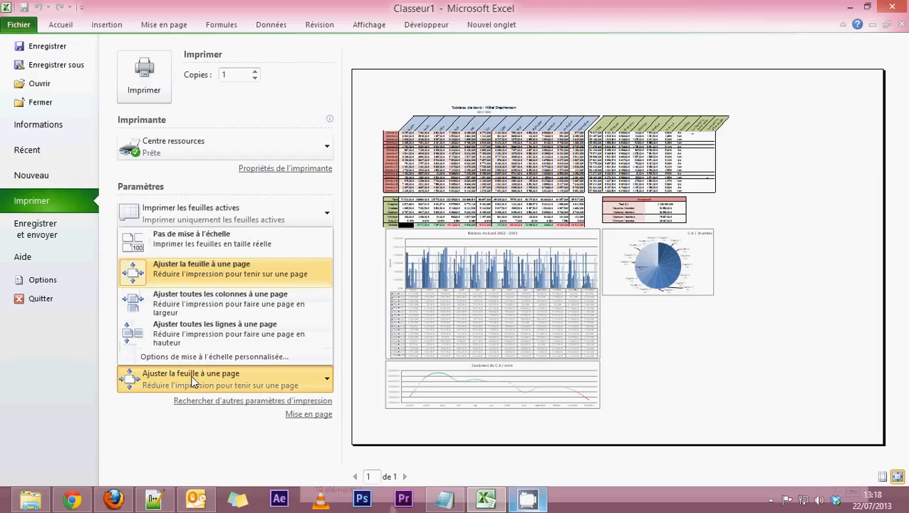
pyautogui.click(182, 308)
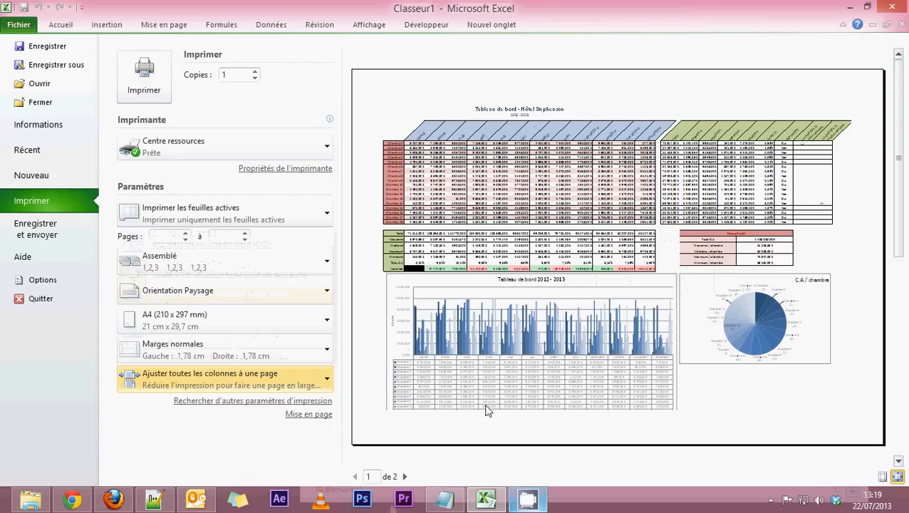
pyautogui.click(404, 476)
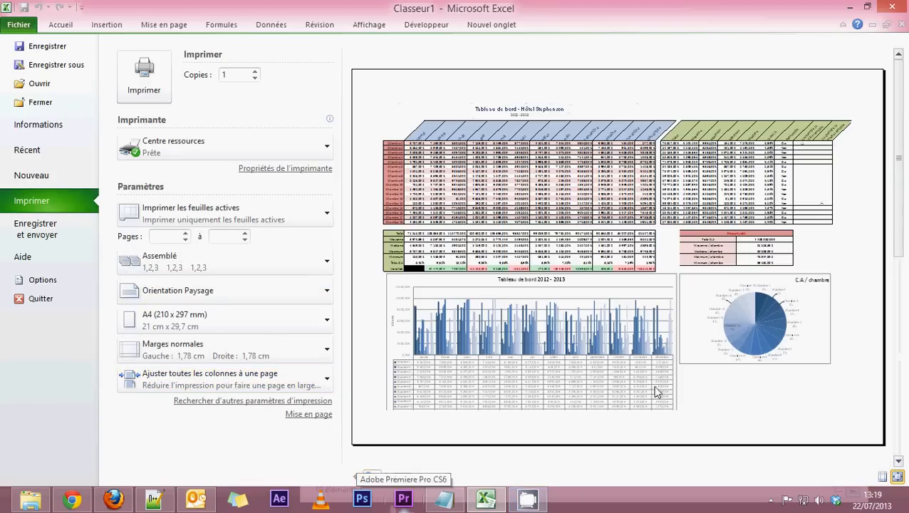
pyautogui.click(221, 385)
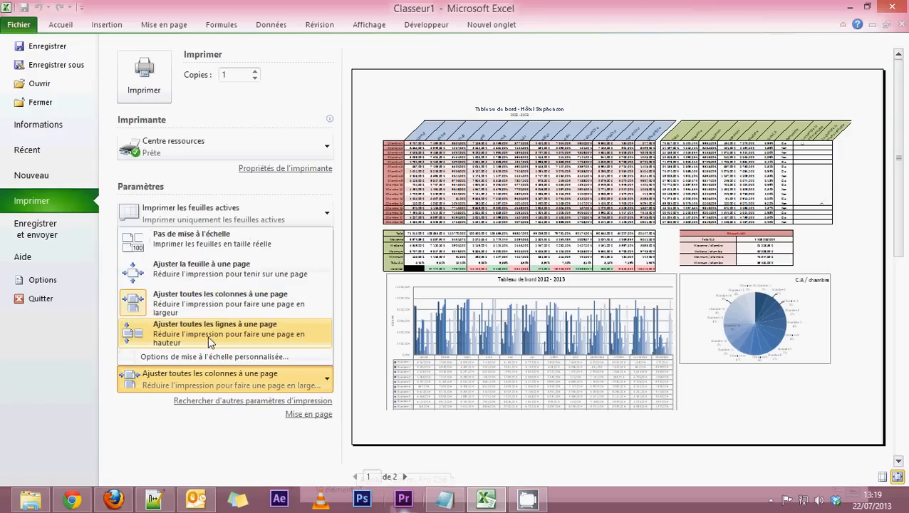
pyautogui.click(136, 430)
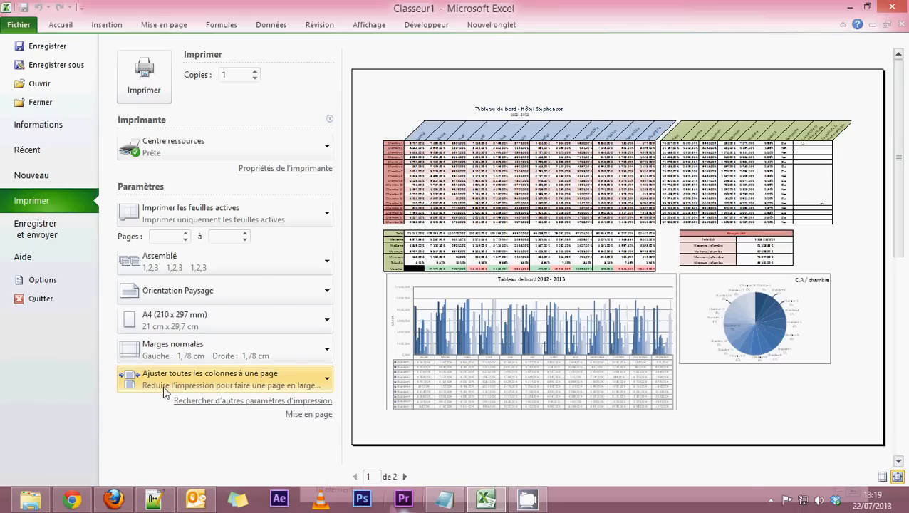
pyautogui.click(165, 385)
pyautogui.click(158, 443)
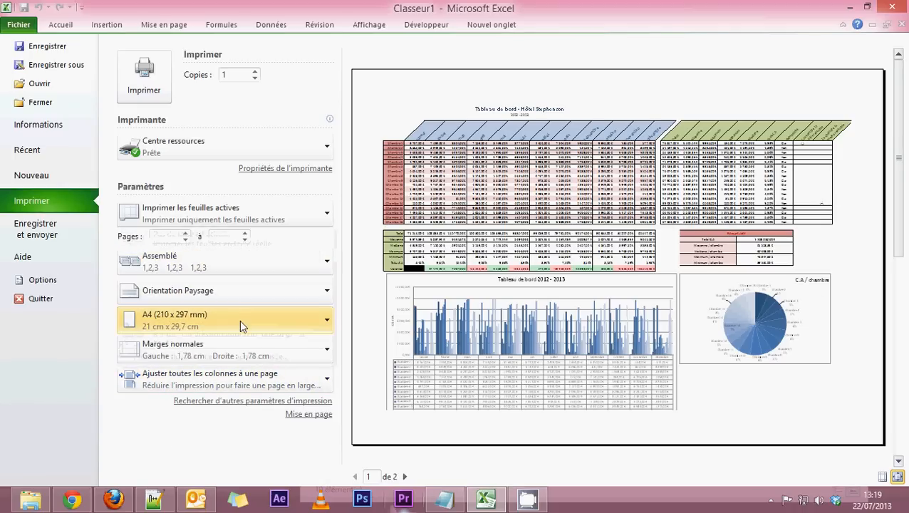
# Step: Set the printout to narrow margins (Étroites) and A3 (297 x 420 mm) paper
pyautogui.click(224, 352)
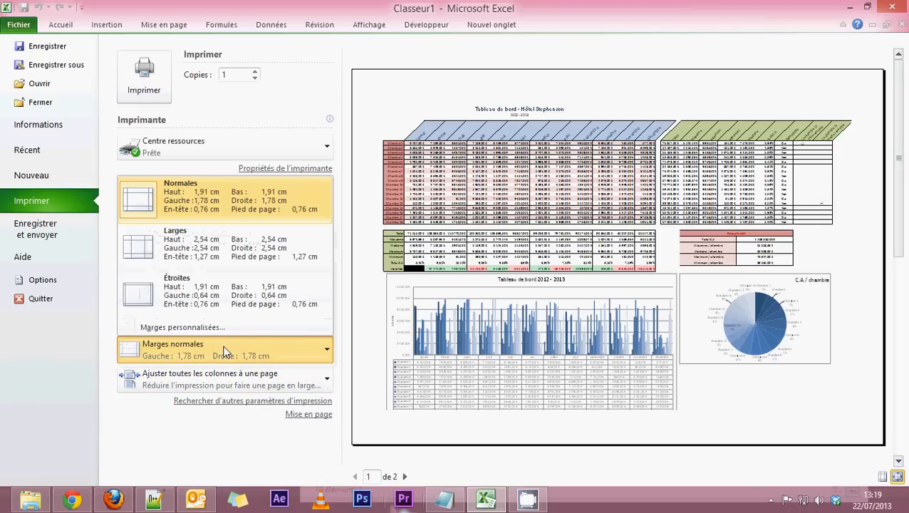
pyautogui.click(208, 304)
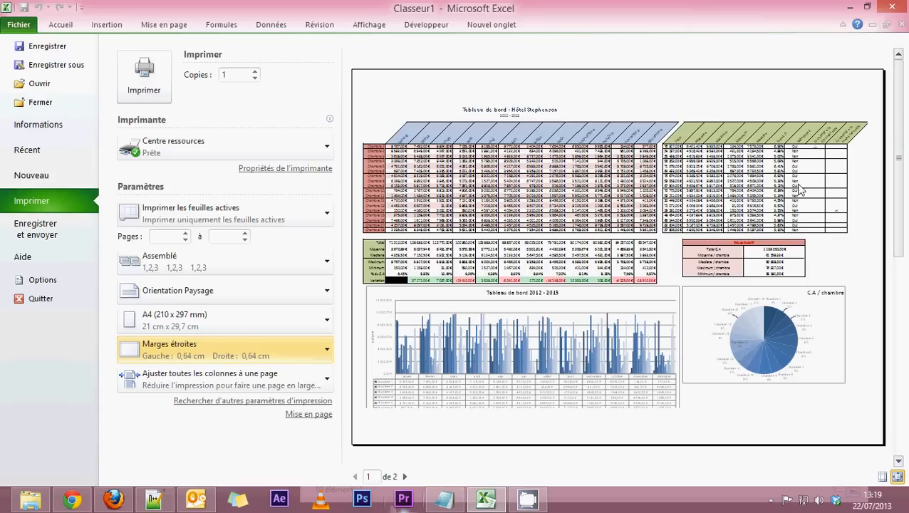
pyautogui.click(227, 384)
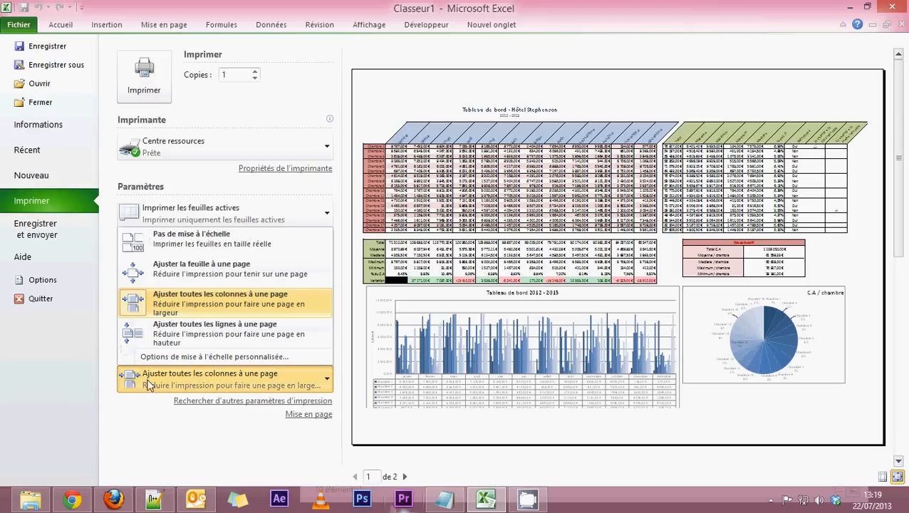
pyautogui.click(141, 405)
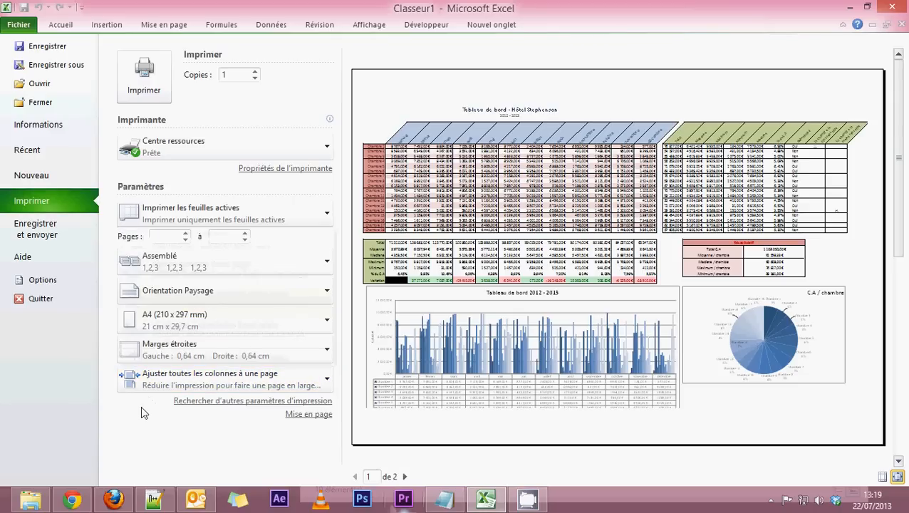
pyautogui.click(217, 322)
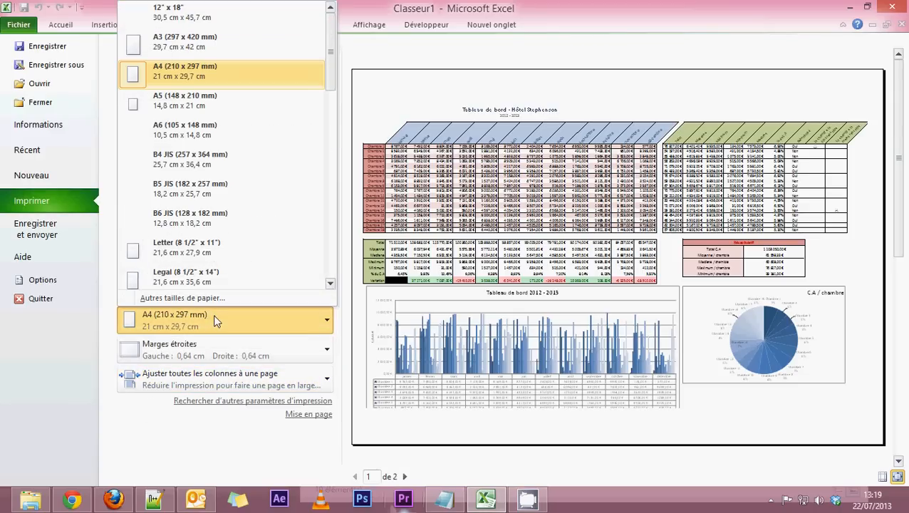
pyautogui.click(193, 49)
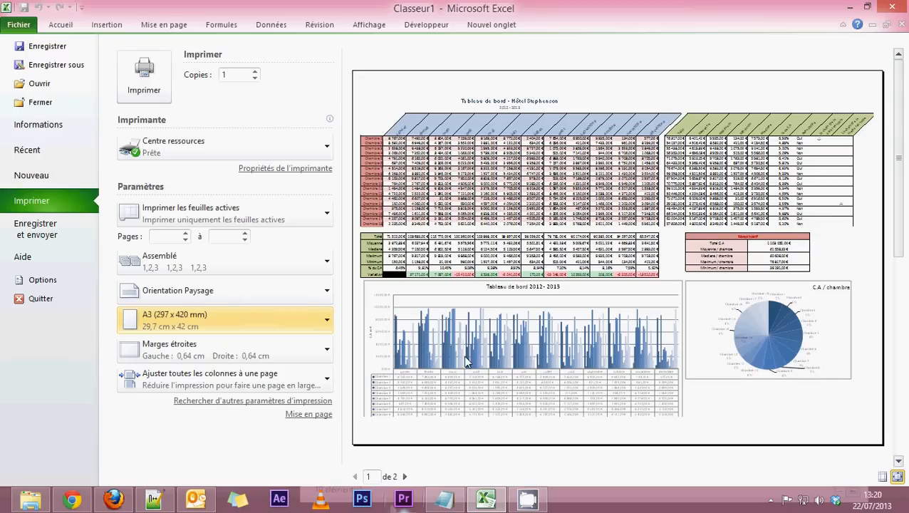
# Step: Return to the worksheet briefly and reopen the print preview to check both pages of the dashboard
pyautogui.click(164, 24)
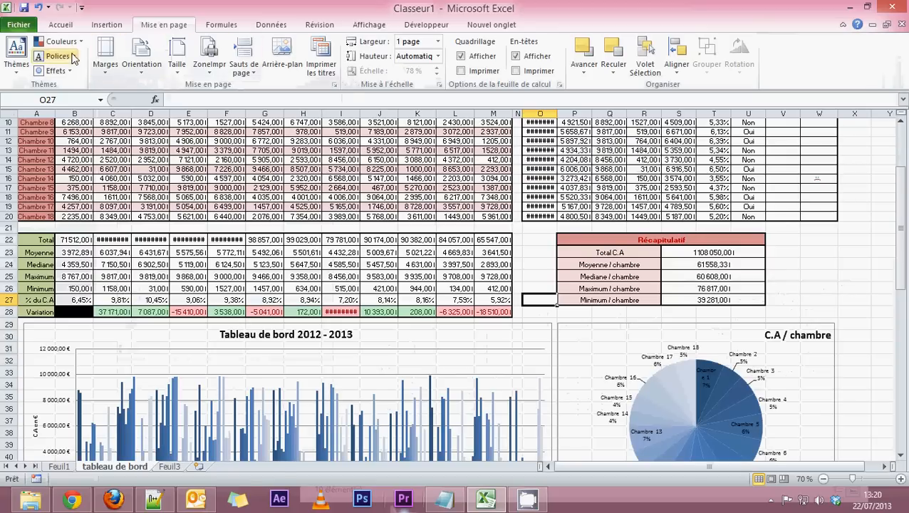
pyautogui.click(62, 26)
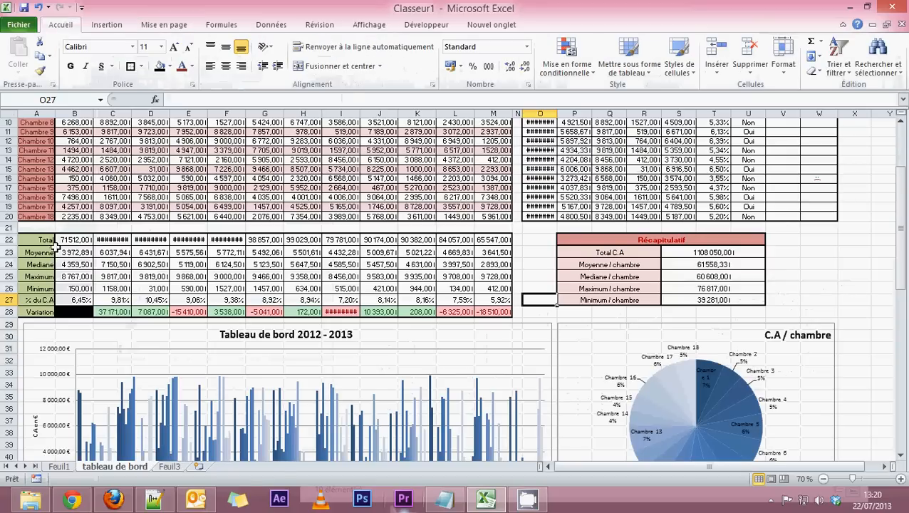
pyautogui.click(20, 25)
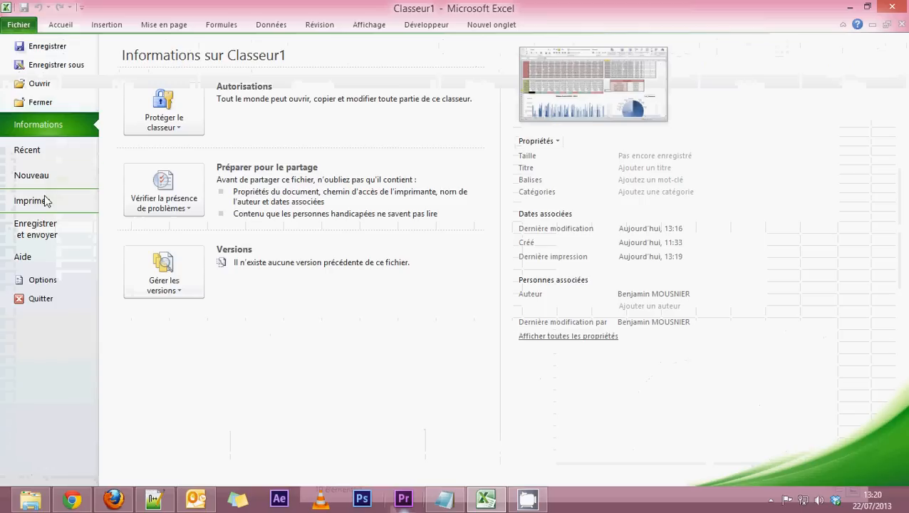
pyautogui.click(50, 200)
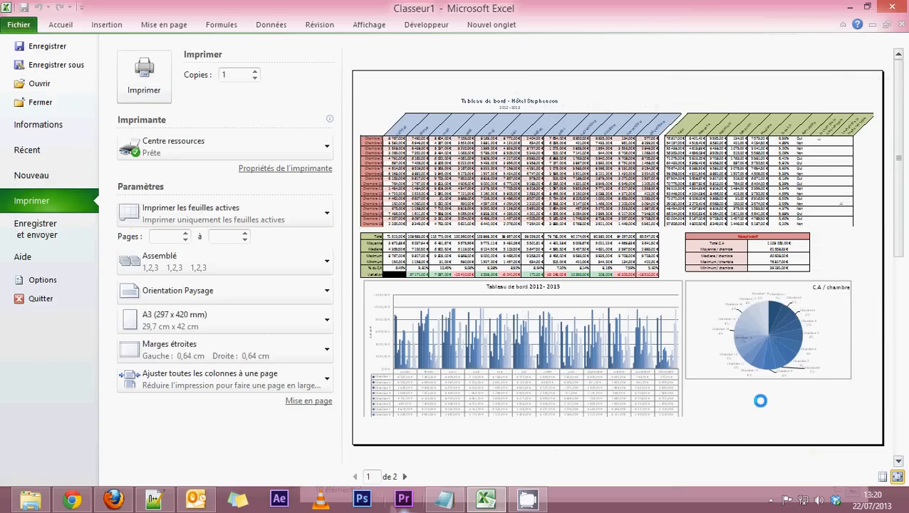
pyautogui.scroll(-1, 760, 401)
pyautogui.scroll(1, 761, 405)
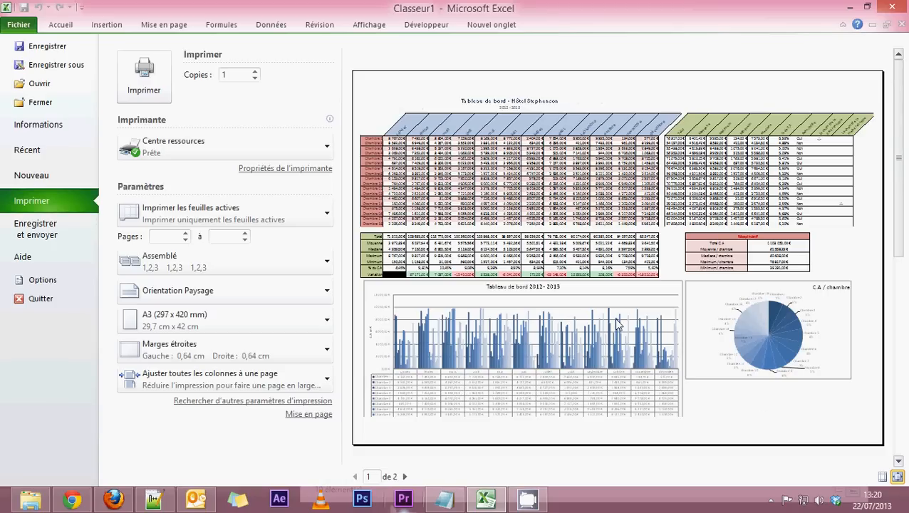
pyautogui.scroll(-1, 617, 324)
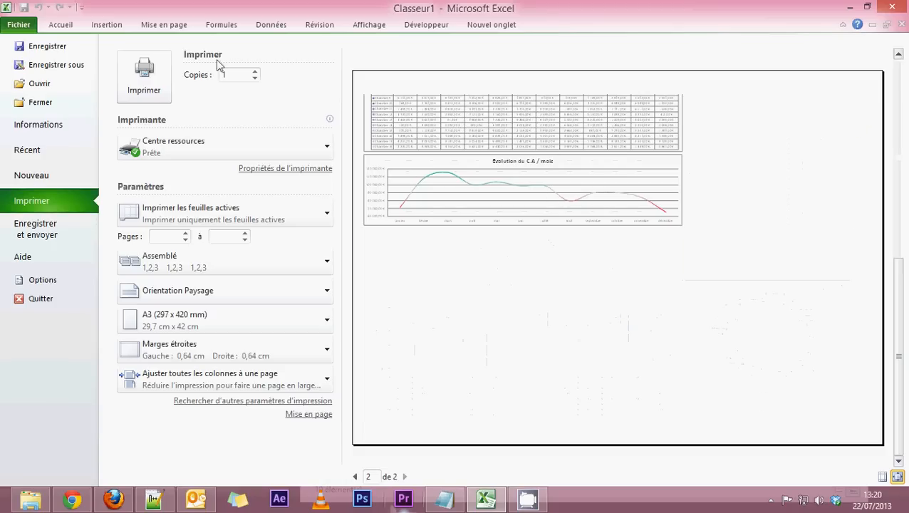
# Step: Return from the print preview to the dashboard worksheet and switch it to page layout view
pyautogui.click(58, 25)
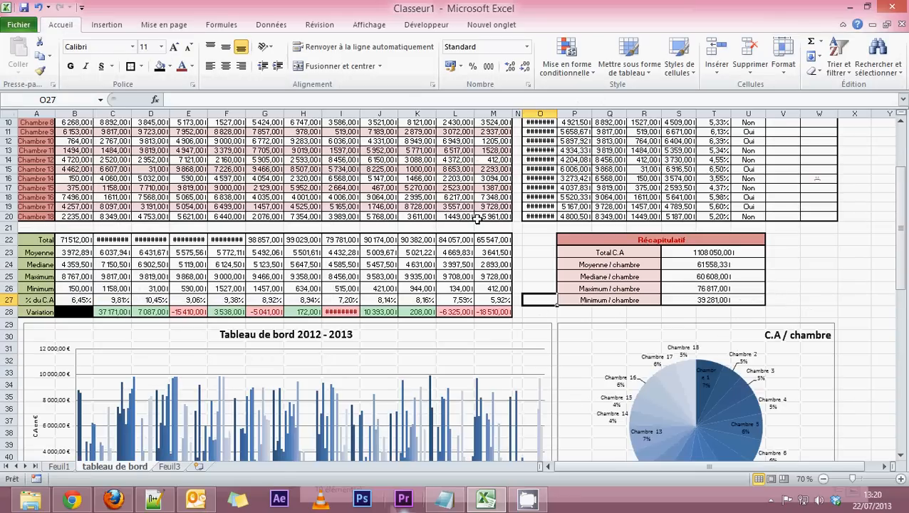
pyautogui.scroll(3, 535, 299)
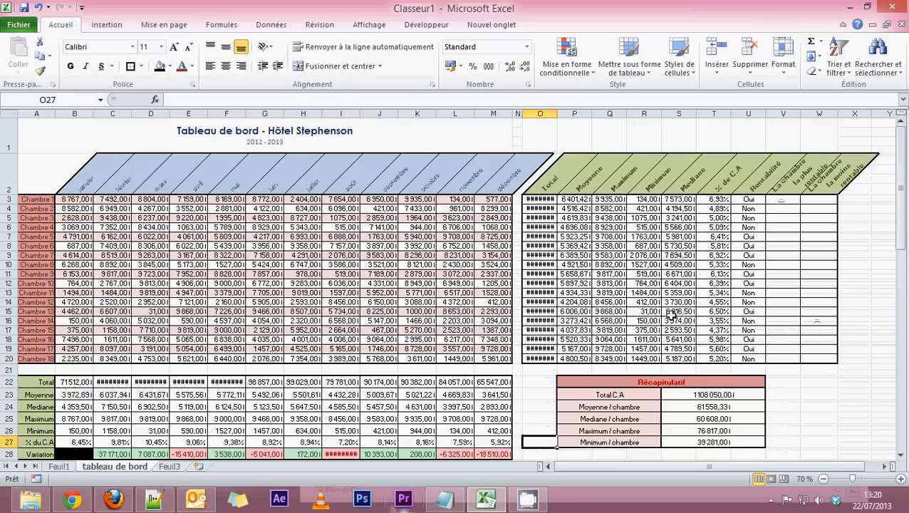
pyautogui.scroll(-15, 671, 316)
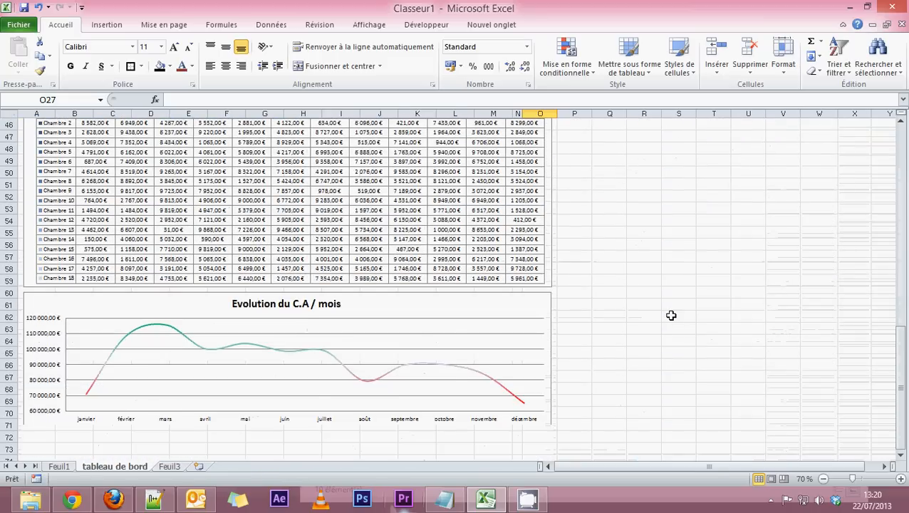
pyautogui.scroll(-10, 672, 316)
pyautogui.click(772, 479)
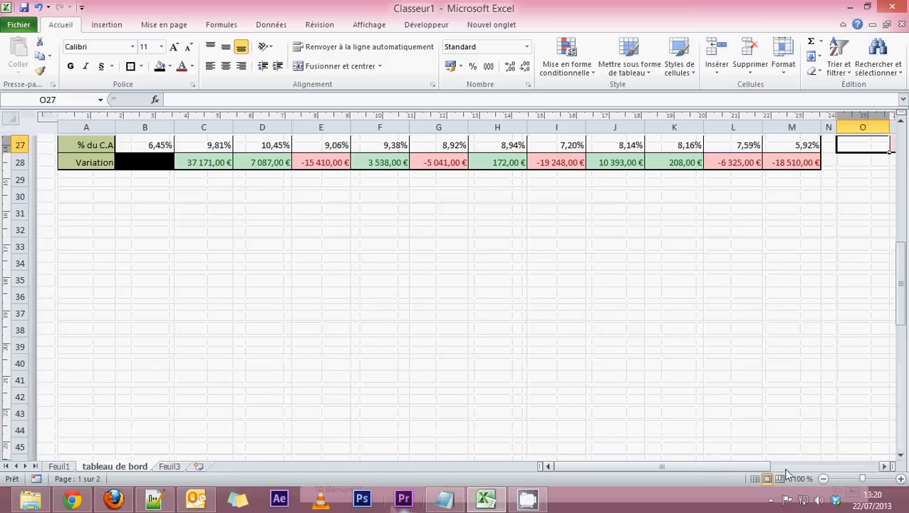
pyautogui.scroll(5, 734, 428)
pyautogui.scroll(6, 734, 427)
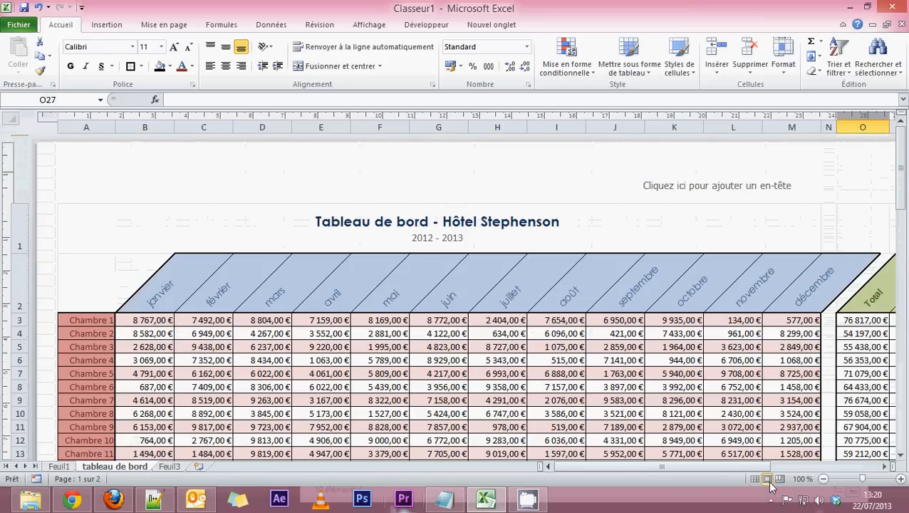
# Step: Zoom out to 30% and examine where the page break falls across the dashboard's tables and charts
pyautogui.click(824, 480)
pyautogui.click(825, 480)
pyautogui.click(825, 480)
pyautogui.click(824, 480)
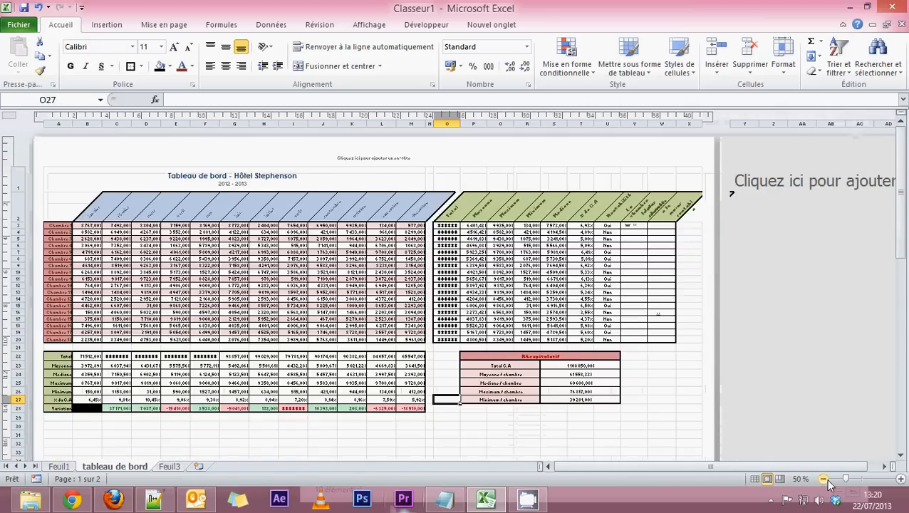
pyautogui.click(824, 480)
pyautogui.click(824, 479)
pyautogui.click(825, 480)
pyautogui.scroll(-5, 442, 290)
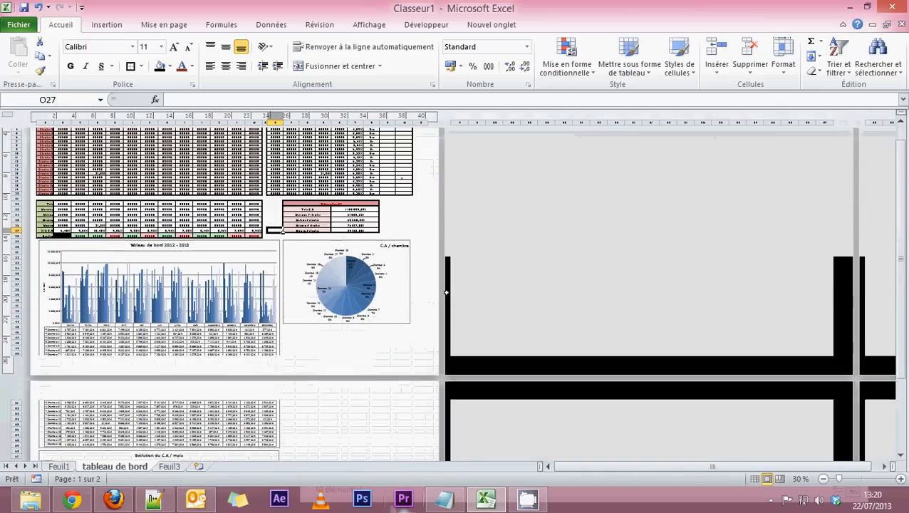
pyautogui.scroll(-2, 442, 290)
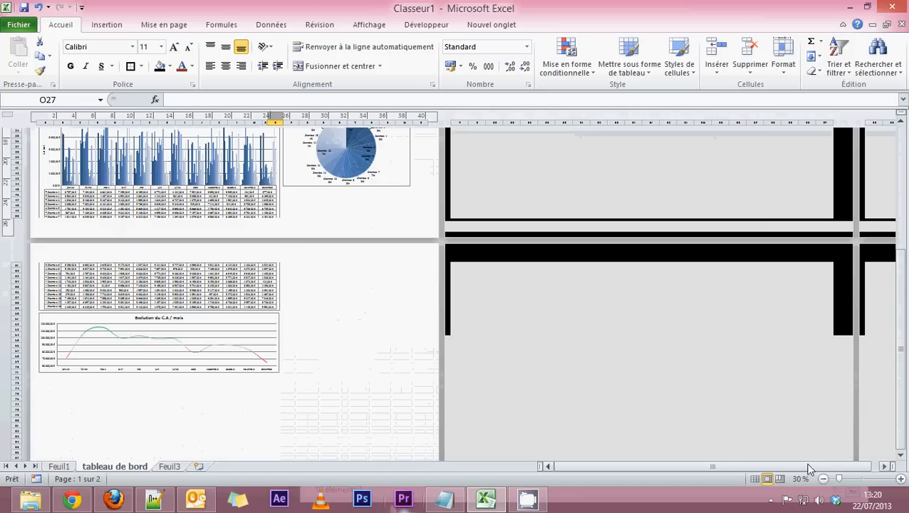
pyautogui.scroll(3, 273, 192)
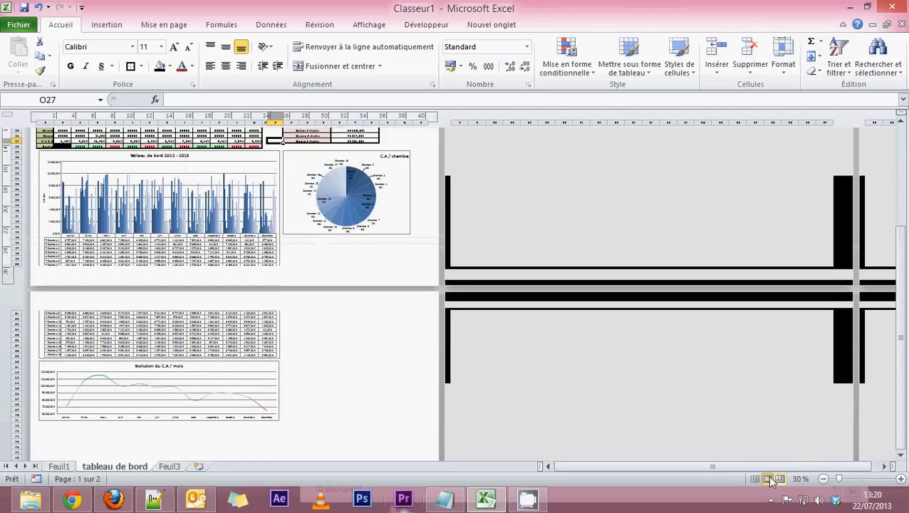
pyautogui.scroll(-3, 129, 376)
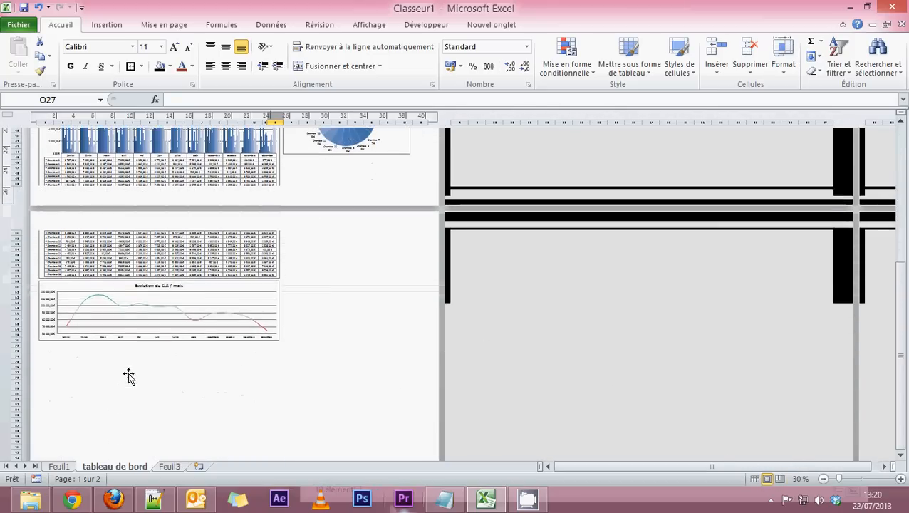
# Step: Move the "Evolution du C.A / mois" chart lower on page two and place the "Tableau de bord 2012 - 2013" chart at that page's top
pyautogui.click(152, 299)
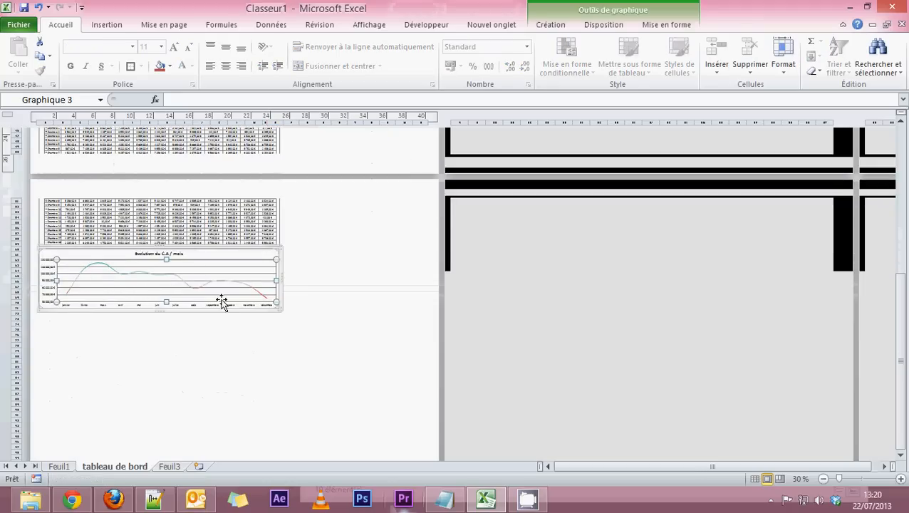
pyautogui.moveTo(241, 257); pyautogui.dragTo(248, 404)
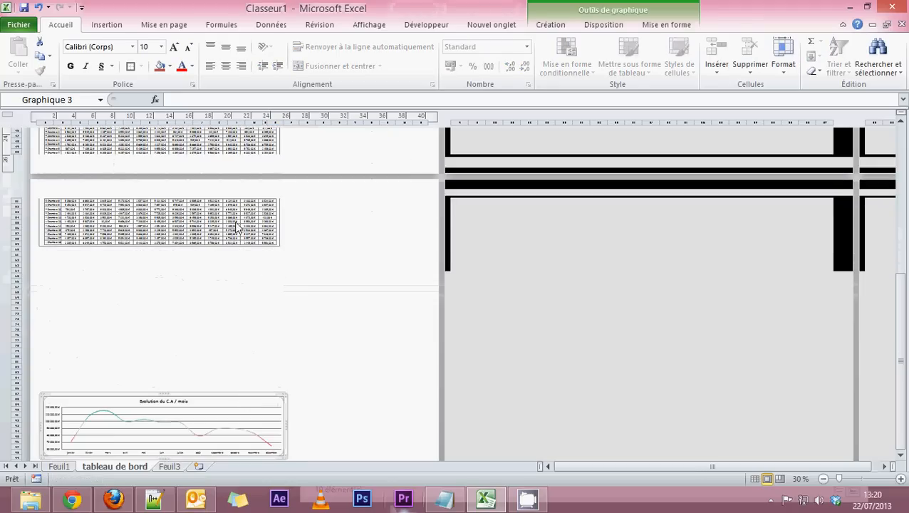
pyautogui.scroll(3, 213, 218)
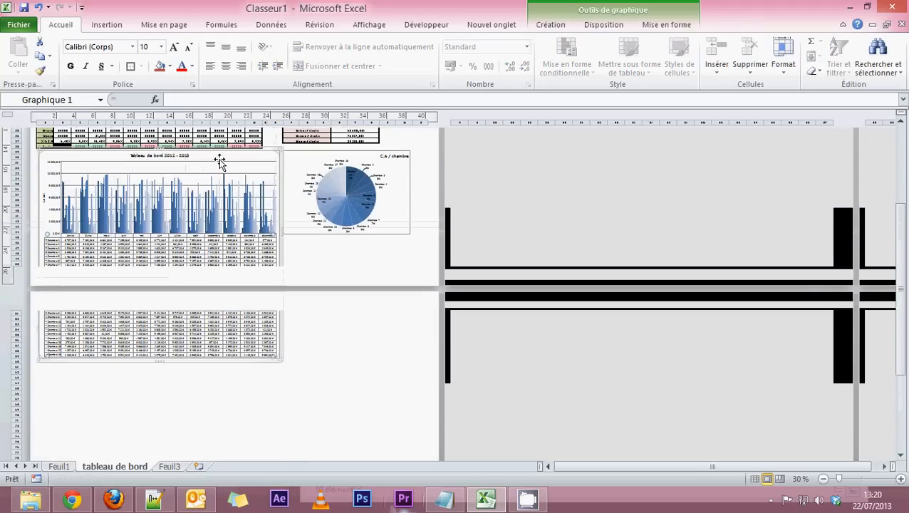
pyautogui.moveTo(218, 161); pyautogui.dragTo(223, 311)
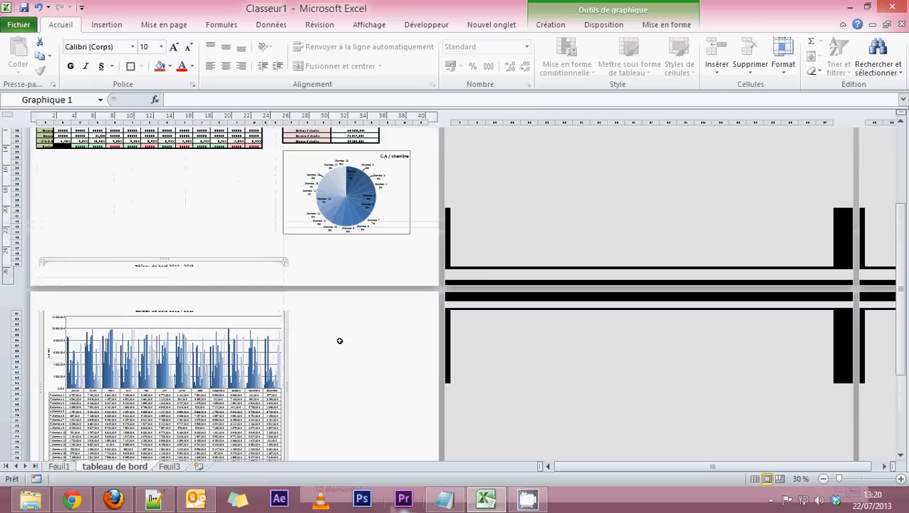
pyautogui.click(263, 324)
pyautogui.scroll(-3, 357, 329)
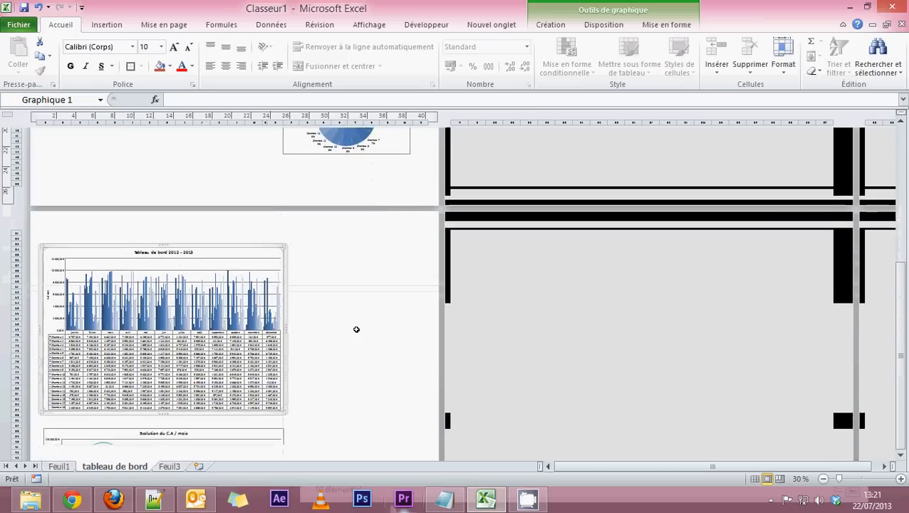
pyautogui.moveTo(241, 222); pyautogui.dragTo(249, 210)
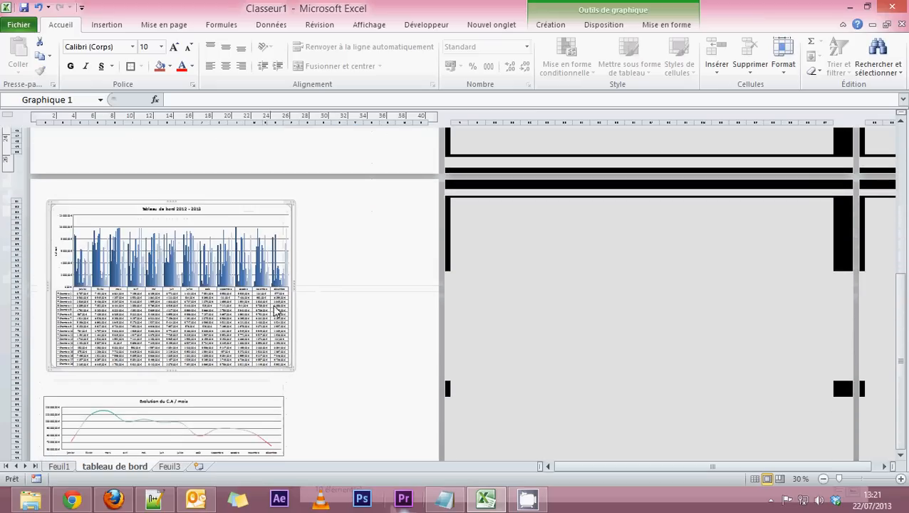
# Step: Align the "Evolution du C.A / mois" chart under the column chart and move the "C.A / chambre" pie chart beside the column chart on page two
pyautogui.moveTo(242, 413); pyautogui.dragTo(253, 392)
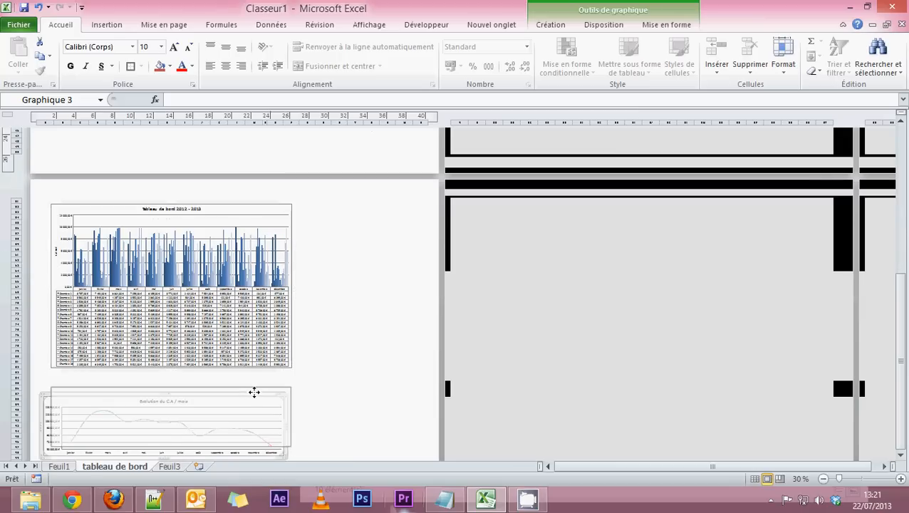
pyautogui.click(388, 371)
pyautogui.scroll(2, 396, 231)
pyautogui.moveTo(395, 148); pyautogui.dragTo(412, 310)
pyautogui.click(402, 388)
# Step: Check the layout of both pages, with the tables on page one and the charts on page two
pyautogui.scroll(3, 403, 396)
pyautogui.scroll(3, 403, 397)
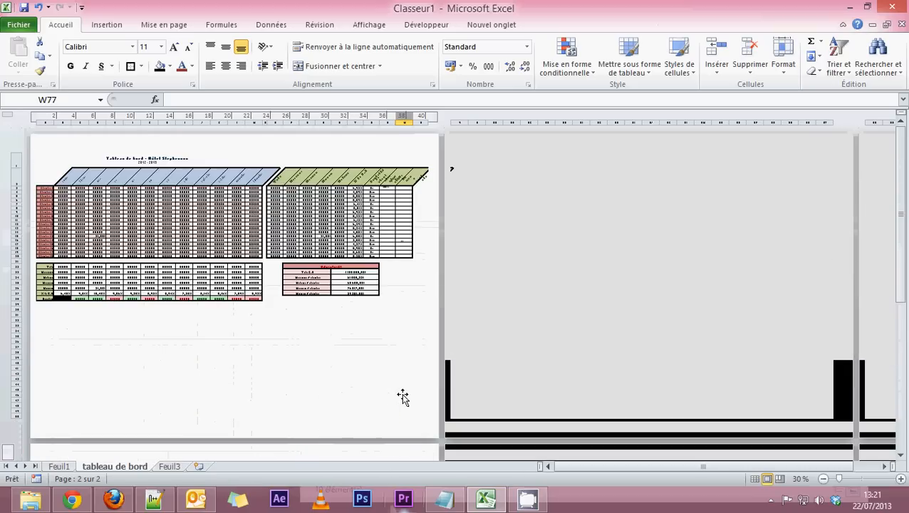
pyautogui.scroll(-9, 403, 397)
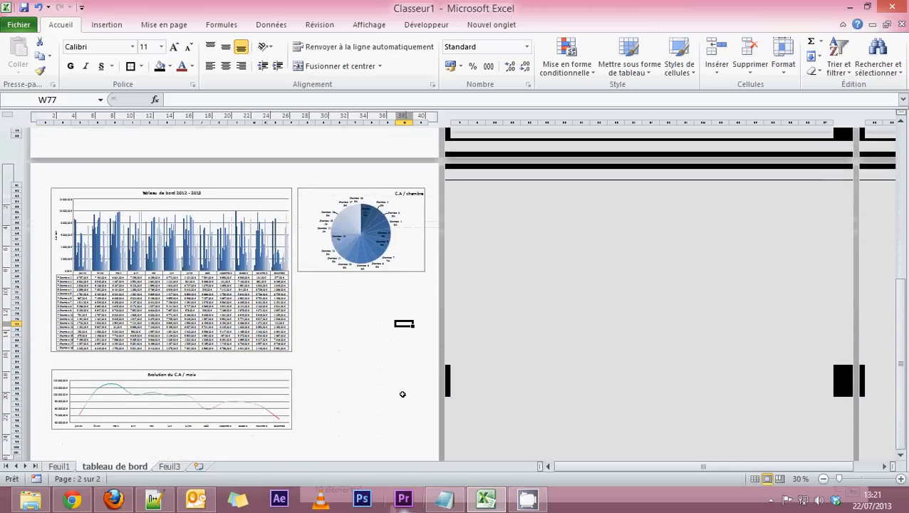
pyautogui.scroll(-3, 402, 395)
pyautogui.click(339, 290)
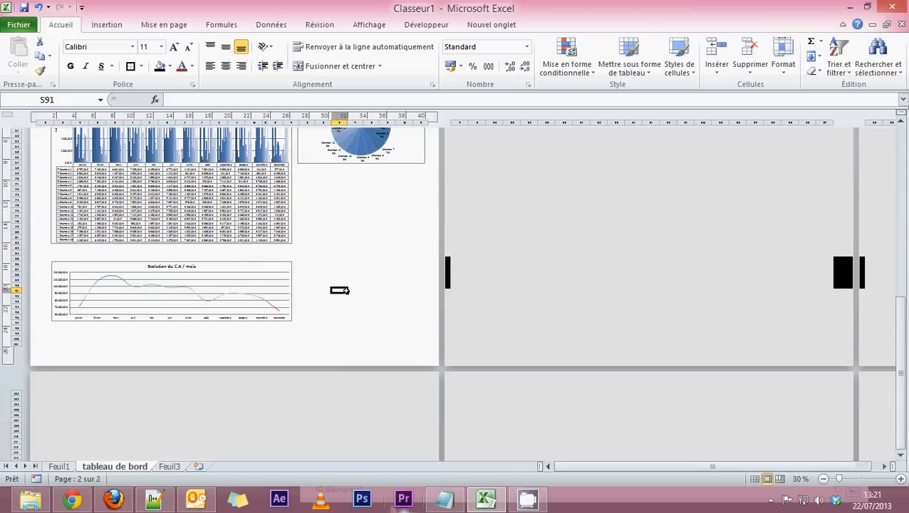
pyautogui.scroll(5, 324, 374)
pyautogui.scroll(5, 324, 374)
pyautogui.click(207, 345)
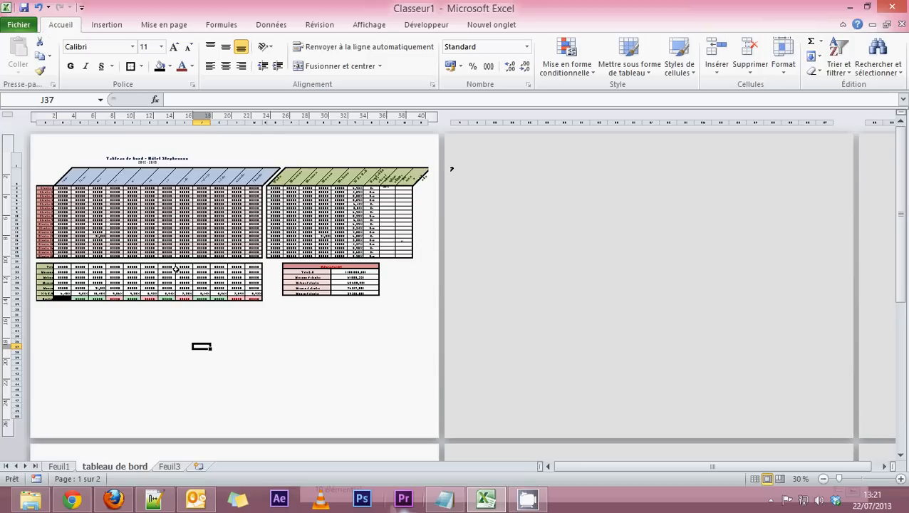
pyautogui.moveTo(179, 269)
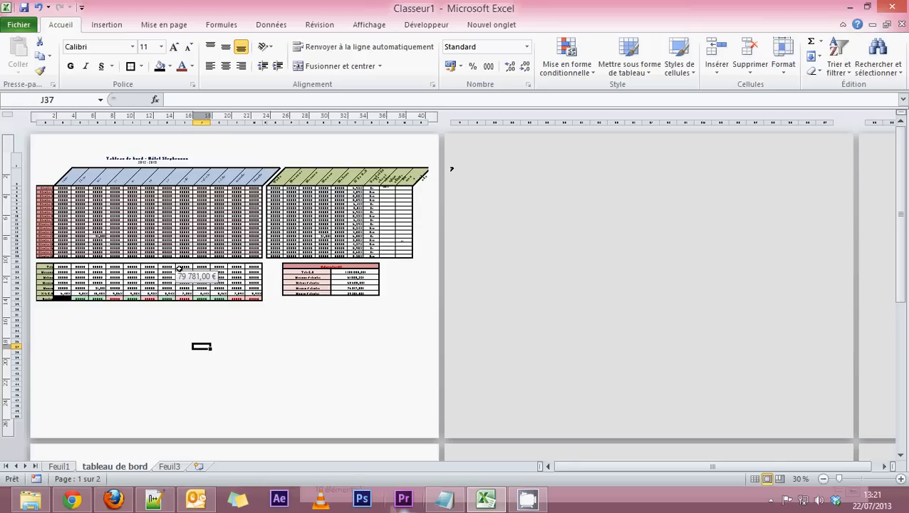
# Step: Zoom the page layout back to 100% and return the dashboard sheet to normal view
pyautogui.click(901, 479)
pyautogui.click(902, 480)
pyautogui.click(902, 479)
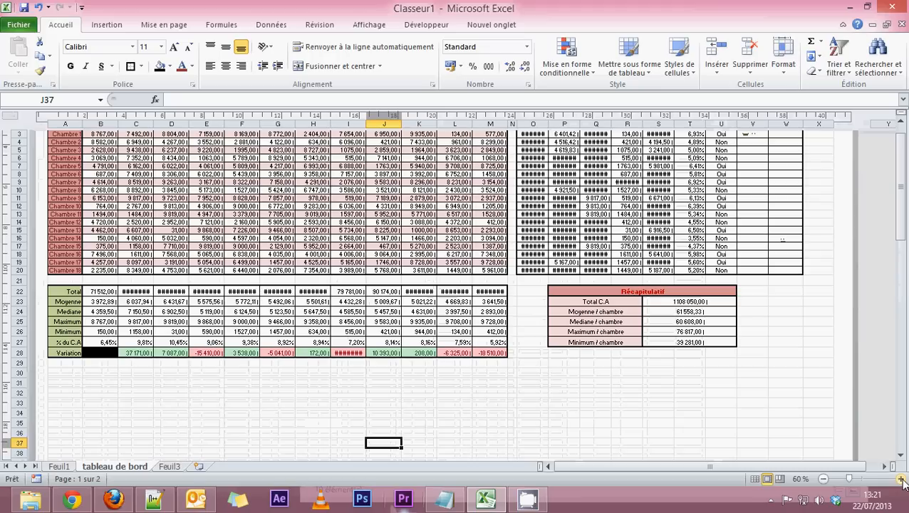
pyautogui.click(901, 480)
pyautogui.click(901, 480)
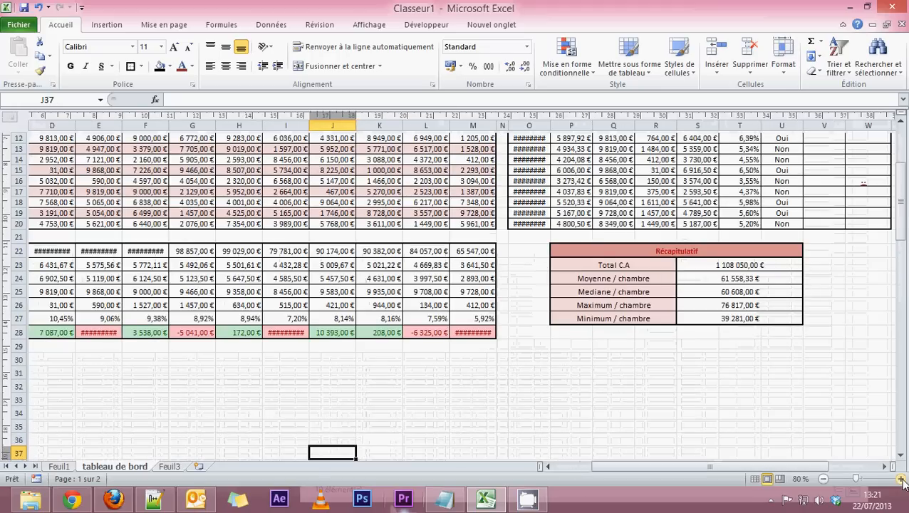
pyautogui.click(902, 480)
pyautogui.click(902, 479)
pyautogui.scroll(7, 456, 358)
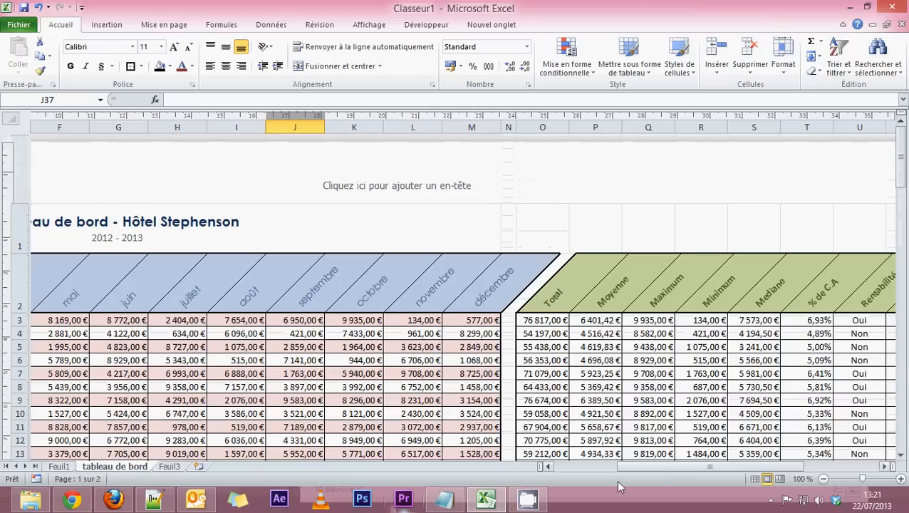
pyautogui.moveTo(655, 468); pyautogui.dragTo(577, 469)
pyautogui.click(756, 480)
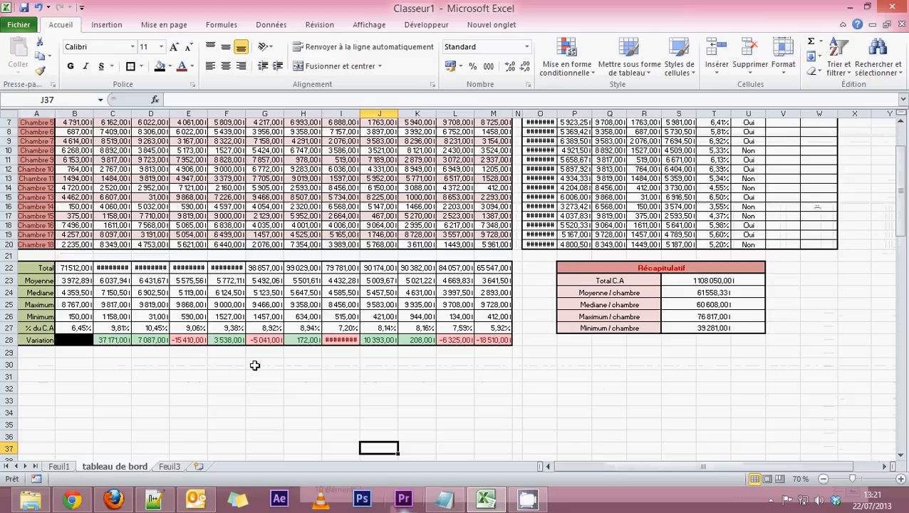
pyautogui.scroll(2, 463, 292)
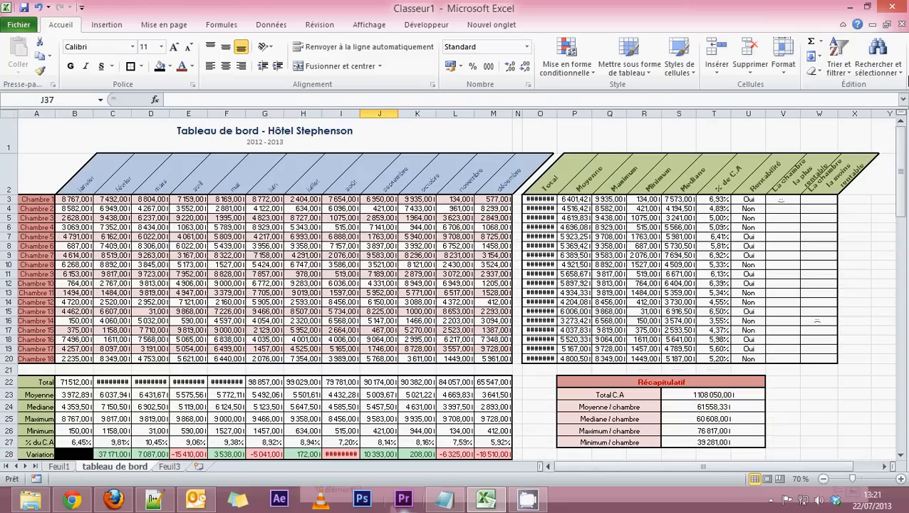
# Step: Review the clearing options (Effacer) for the room statistics range O2:W20 without applying any of them
pyautogui.click(813, 71)
pyautogui.click(493, 142)
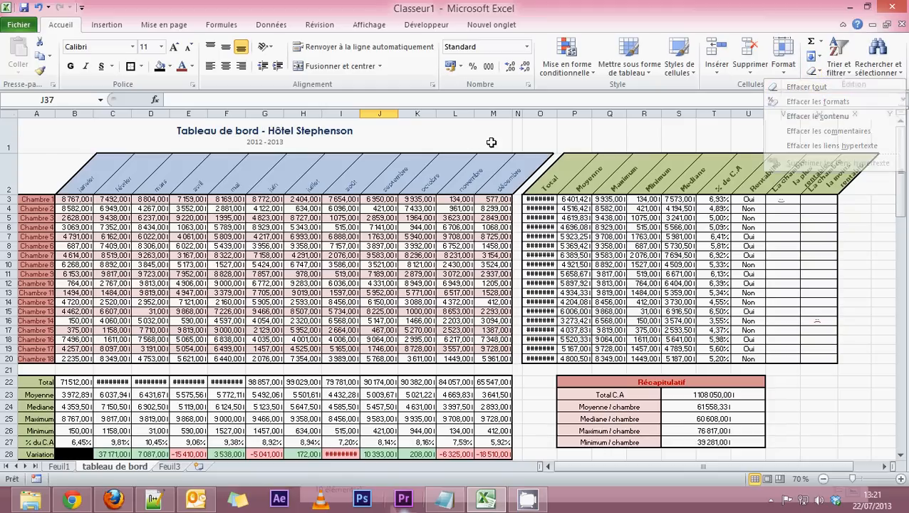
pyautogui.moveTo(542, 174); pyautogui.dragTo(804, 356)
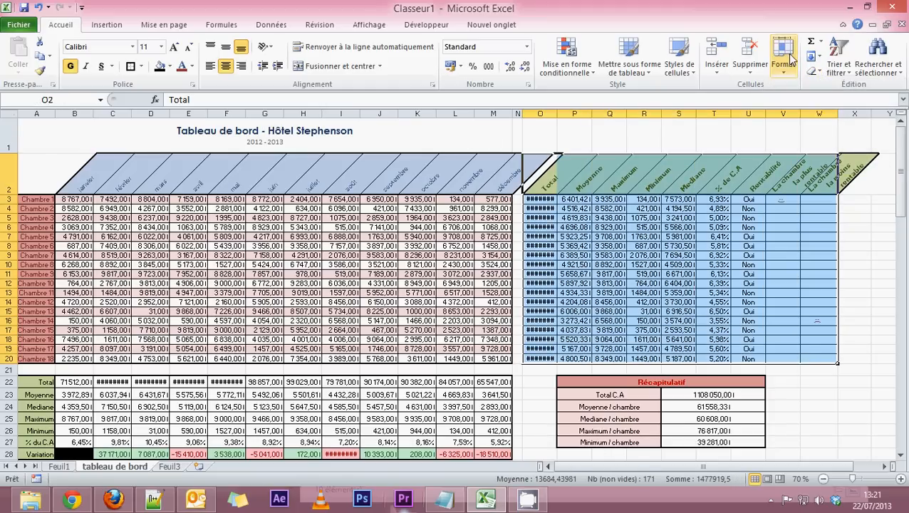
pyautogui.click(814, 71)
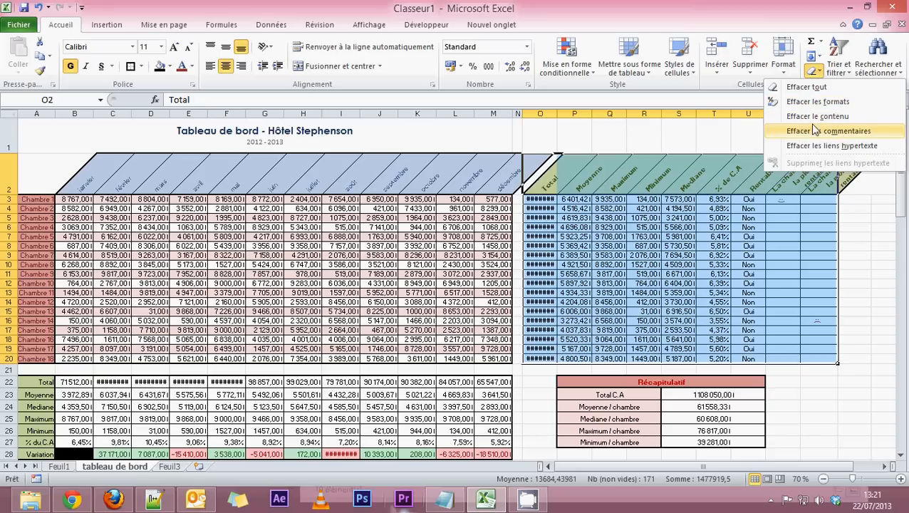
pyautogui.click(578, 137)
pyautogui.click(578, 139)
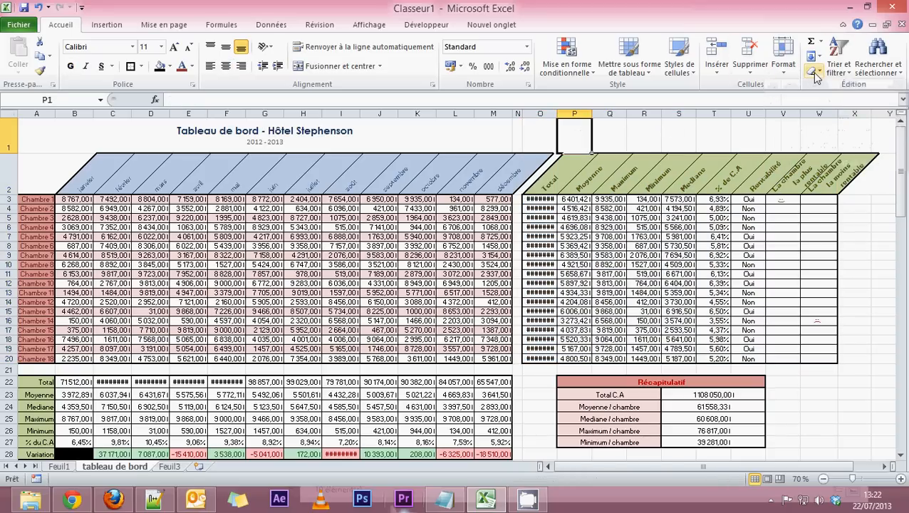
pyautogui.click(112, 26)
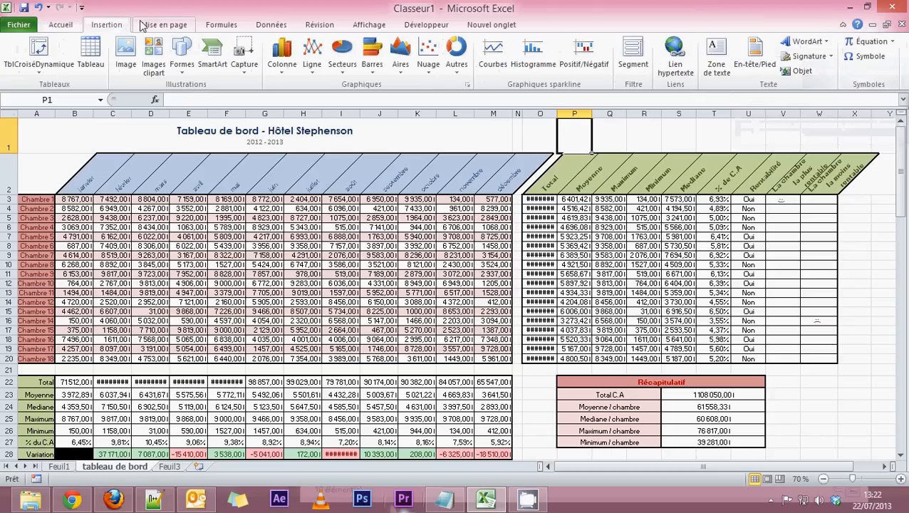
pyautogui.click(144, 25)
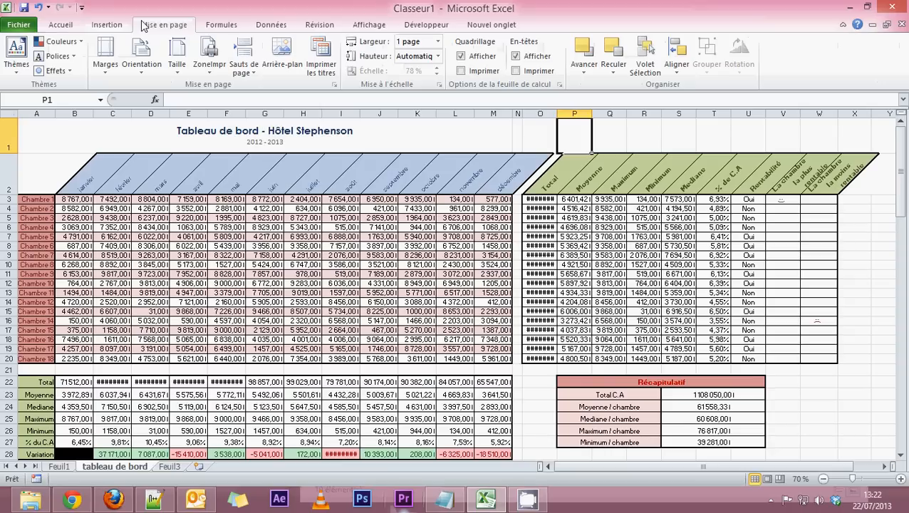
pyautogui.click(114, 26)
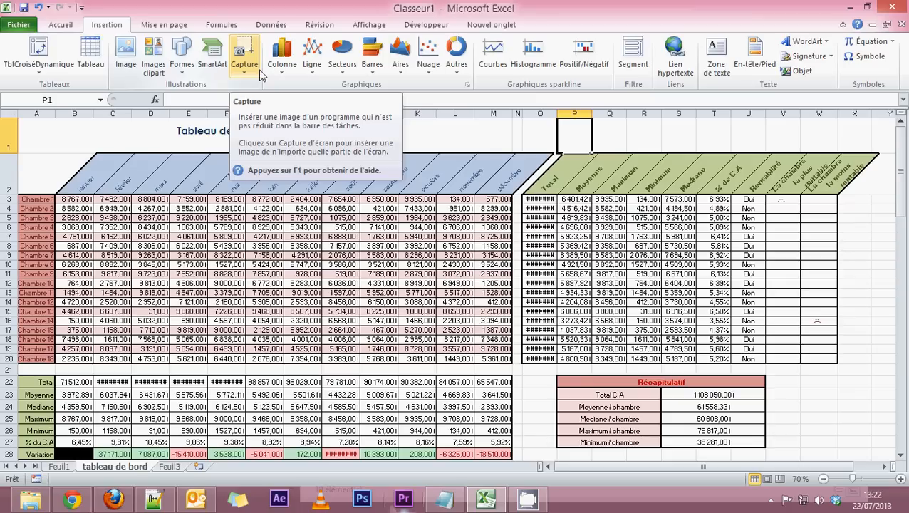
pyautogui.click(218, 26)
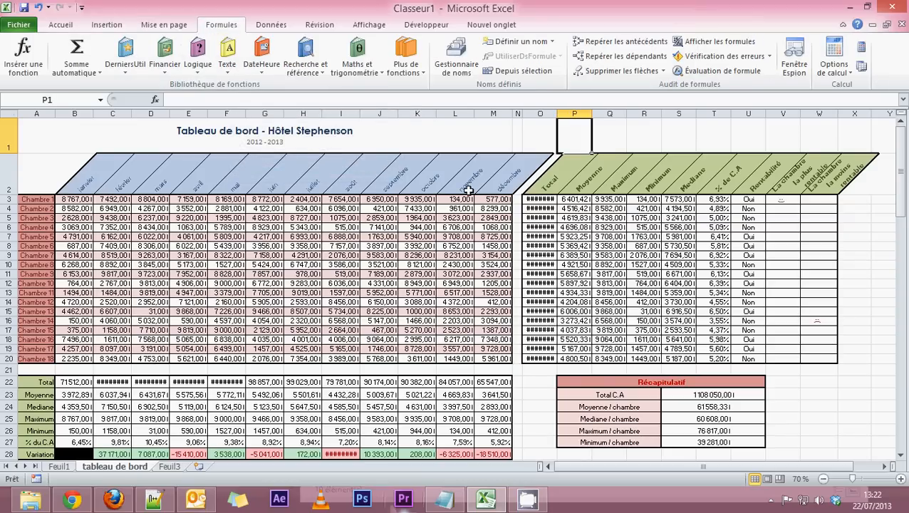
# Step: Review the data tools and the predefined table styles (Mettre sous forme de tableau) without applying any
pyautogui.click(274, 27)
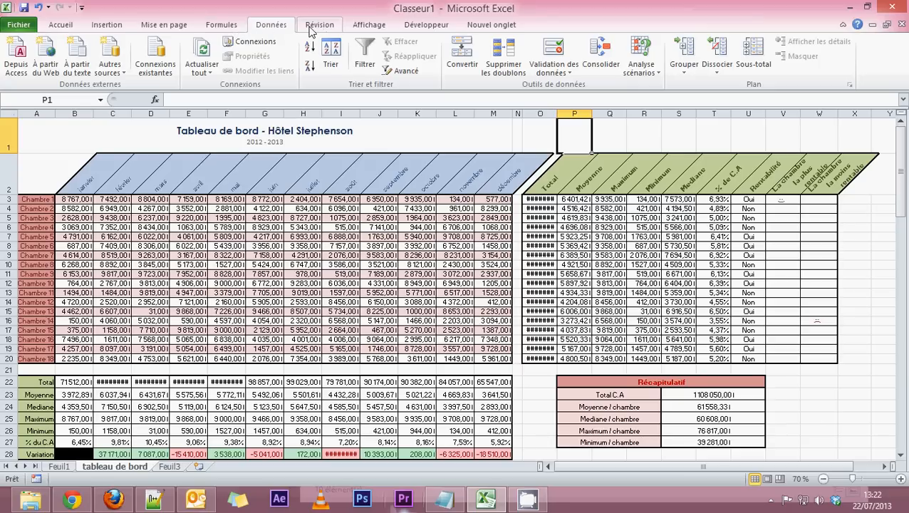
pyautogui.click(60, 26)
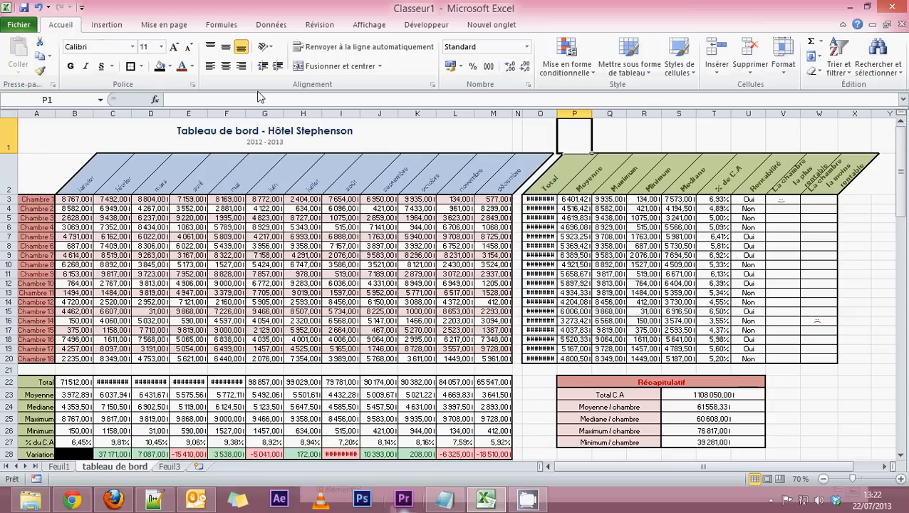
pyautogui.click(647, 77)
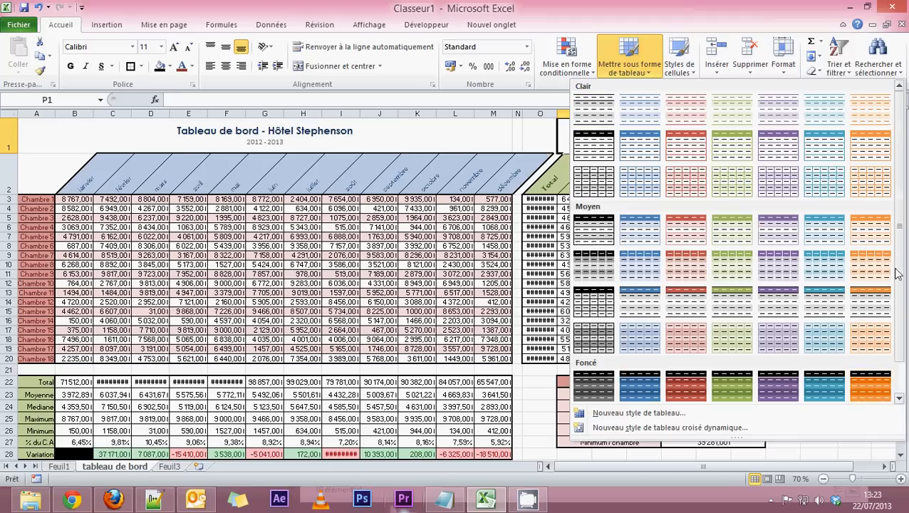
pyautogui.click(474, 135)
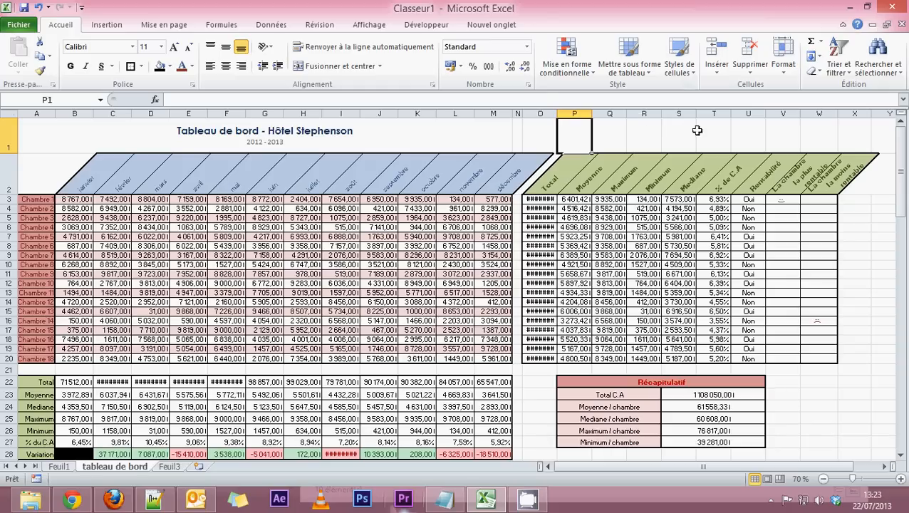
# Step: Look through the predefined cell styles (Styles de cellules) without applying one, and select the empty cell Q1
pyautogui.click(679, 67)
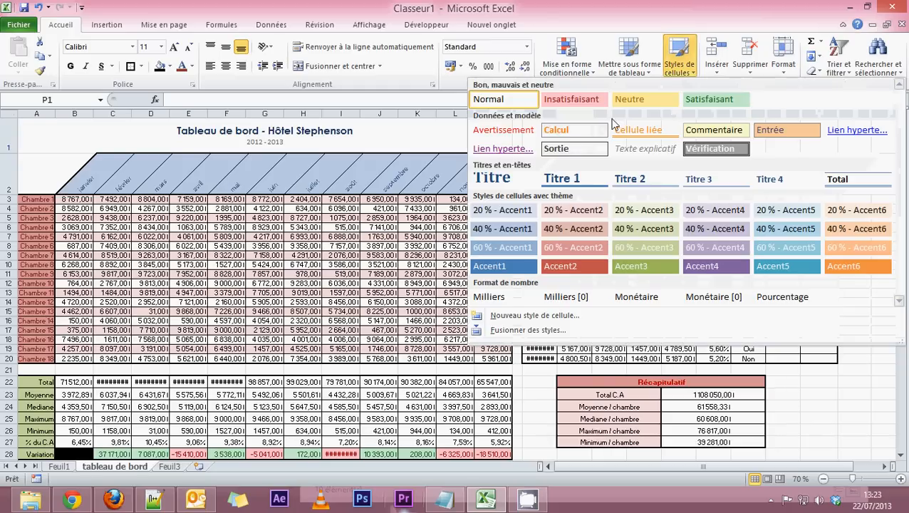
pyautogui.click(80, 140)
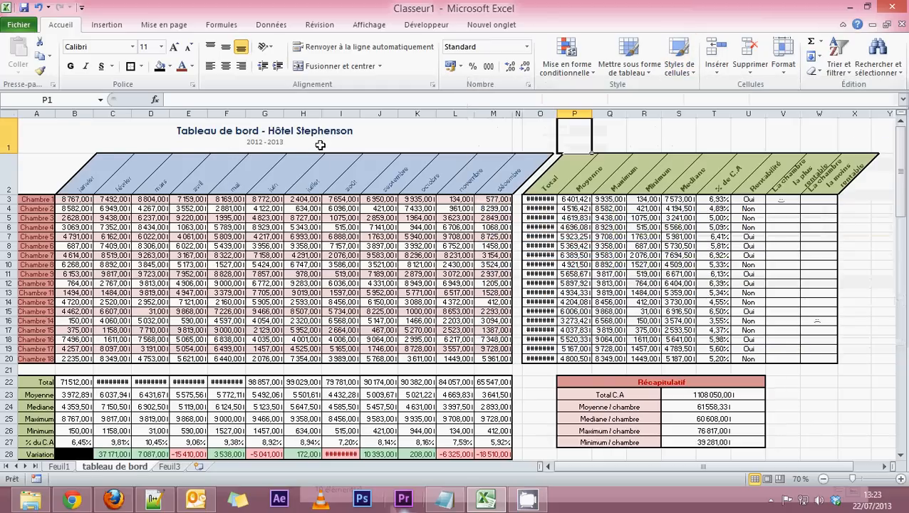
pyautogui.click(607, 134)
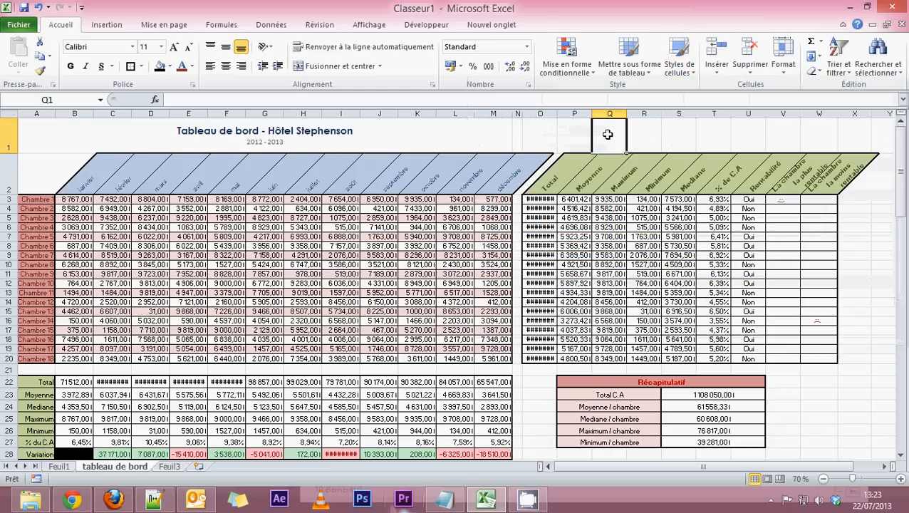
# Step: Look over the finished dashboard sheet from the monthly tables to the area beneath them and back to the title
pyautogui.scroll(-4, 353, 296)
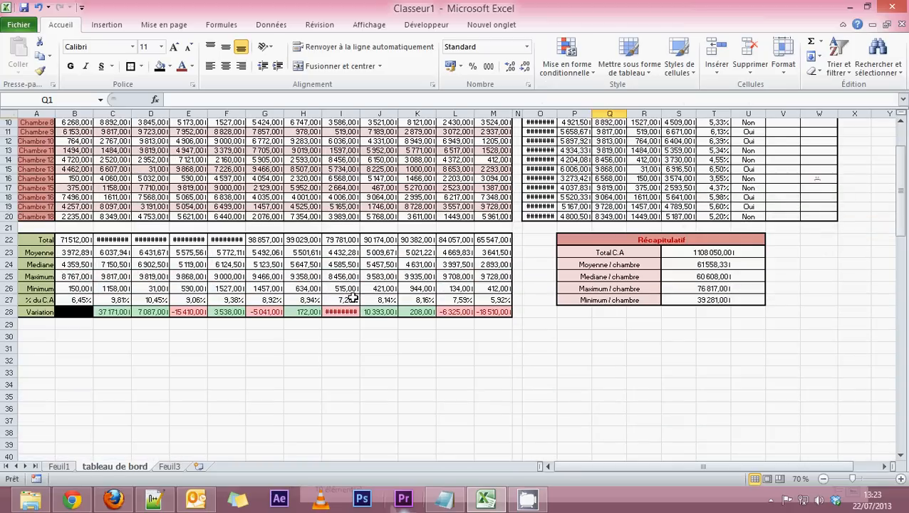
pyautogui.scroll(-3, 354, 296)
pyautogui.scroll(6, 353, 296)
pyautogui.scroll(1, 353, 296)
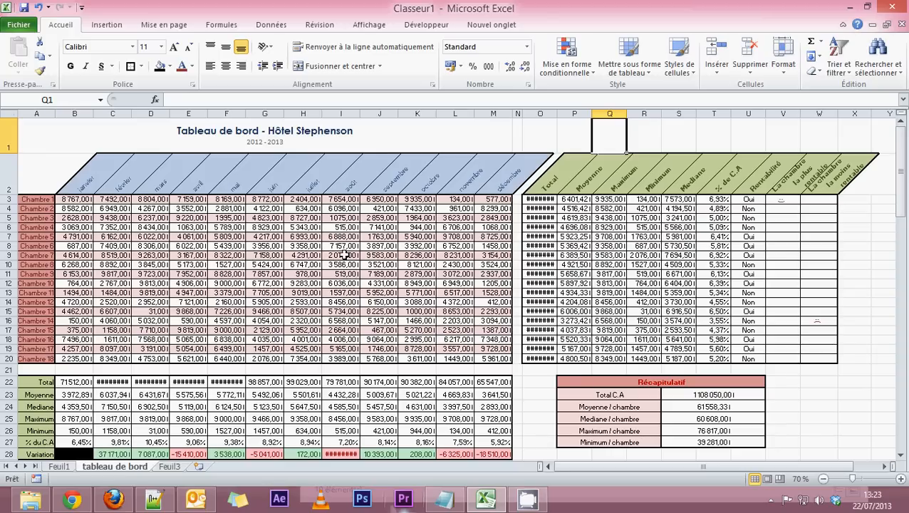
# Step: Switch to Firefox and view the training YouTube channel page from its playlists up to the "Formation informatique" banner
pyautogui.click(114, 500)
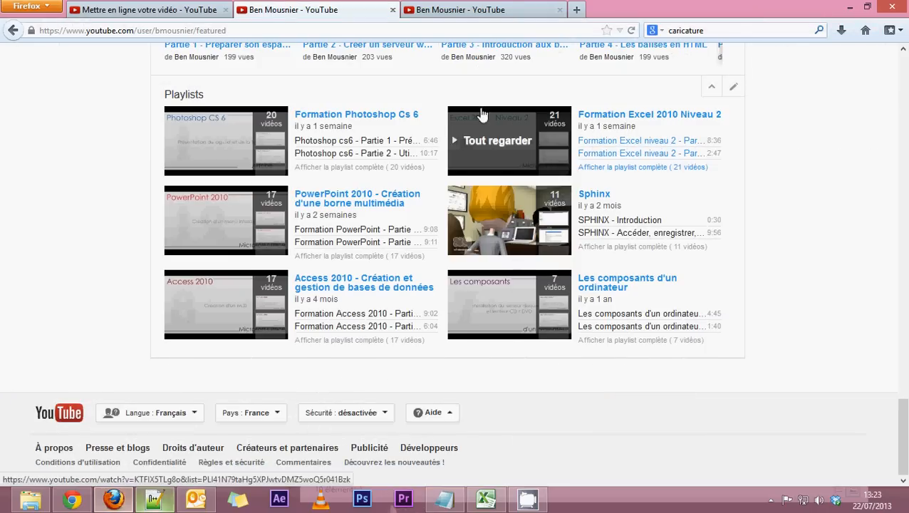
pyautogui.scroll(15, 469, 143)
pyautogui.scroll(3, 507, 232)
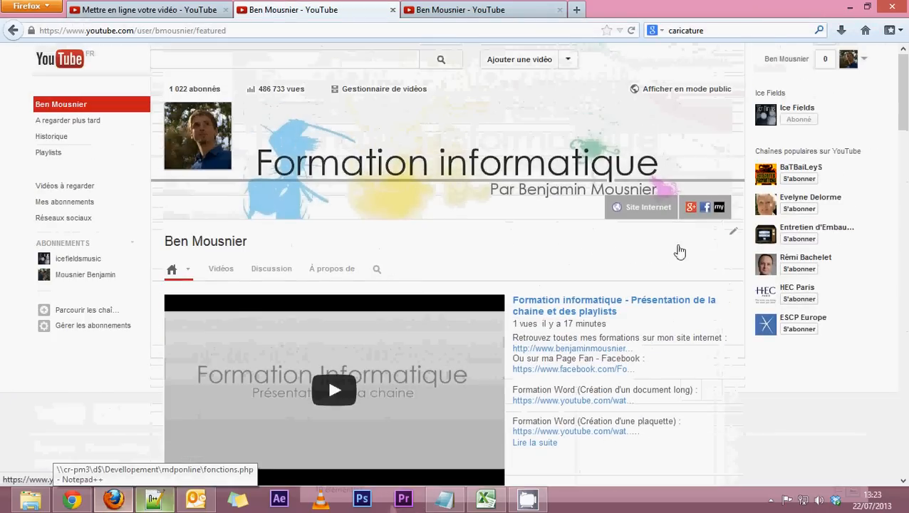